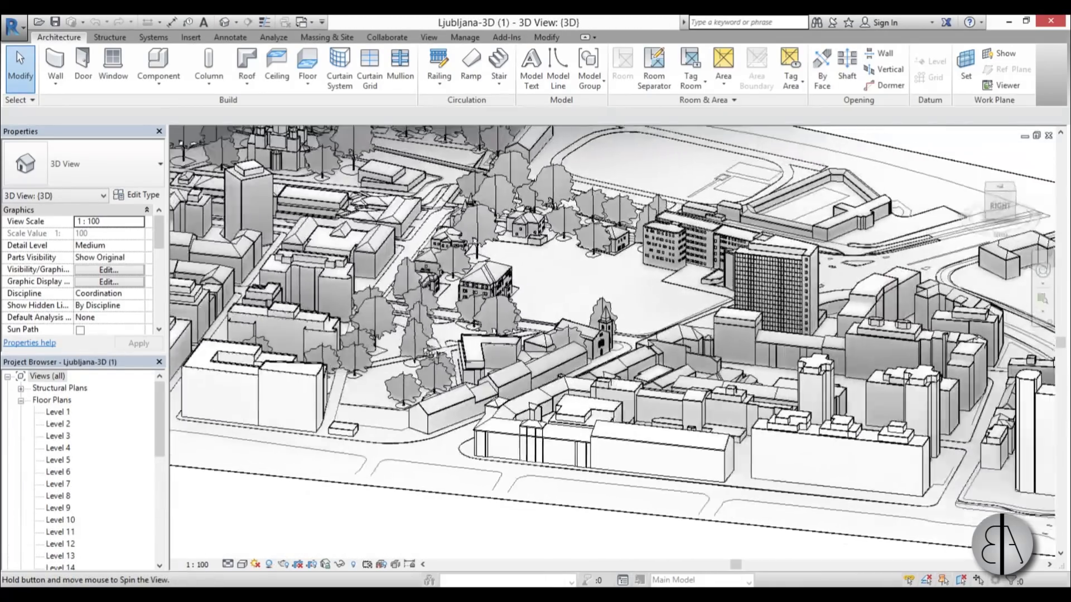
Step: Orbit and zoom around the Ljubljana city model to view the central square from several angles
{"action": "scroll", "coordinate": [677, 397], "scroll_direction": "down", "scroll_amount": 5}
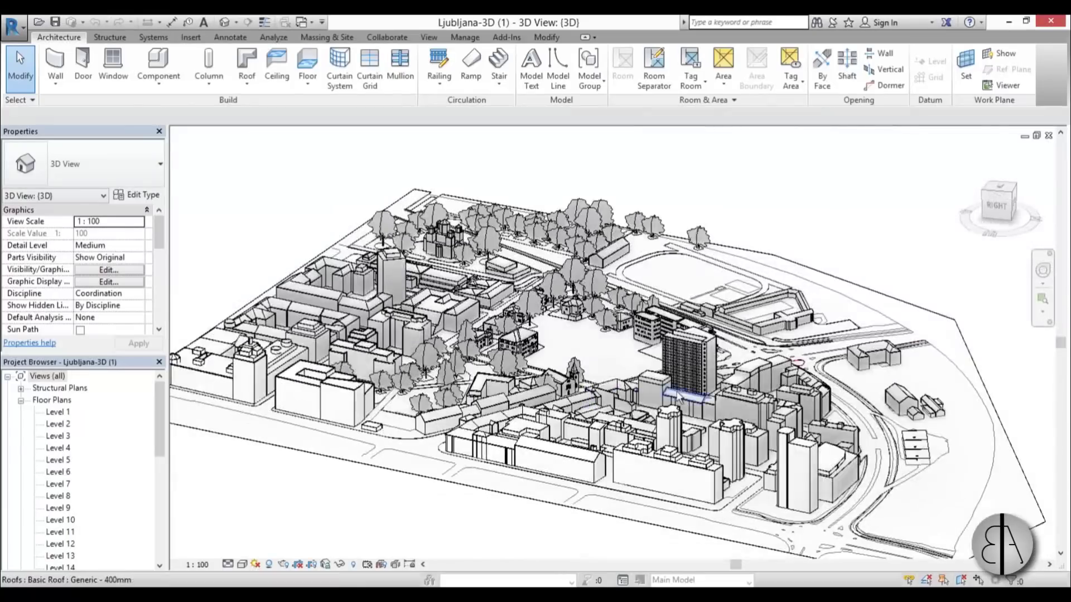
{"action": "middle_click_drag", "start_coordinate": [678, 397], "coordinate": [477, 398], "text": "shift"}
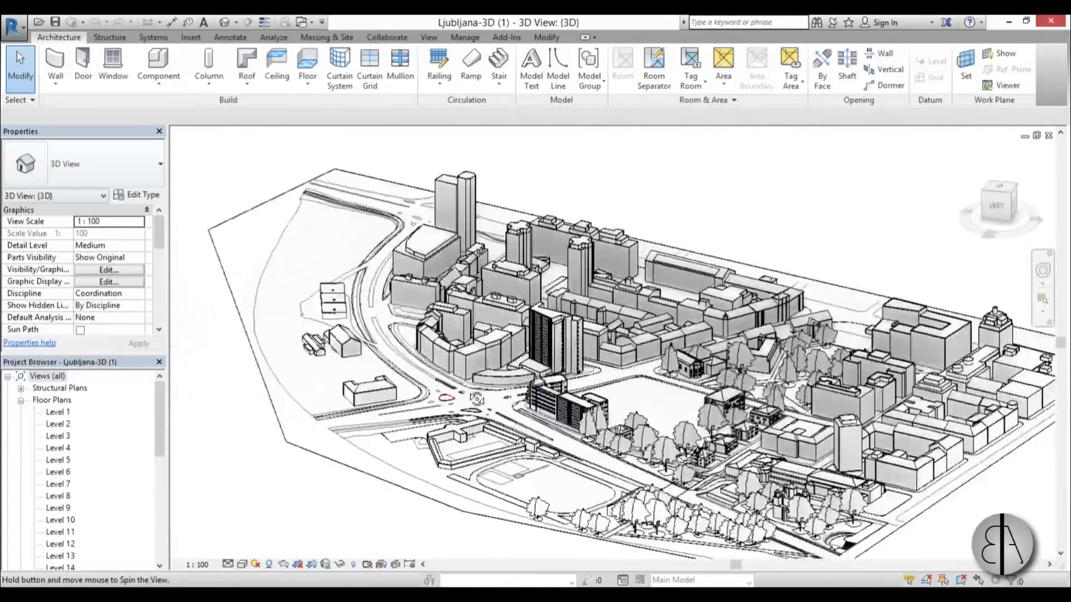
{"action": "scroll", "coordinate": [571, 399], "scroll_direction": "up", "scroll_amount": 10}
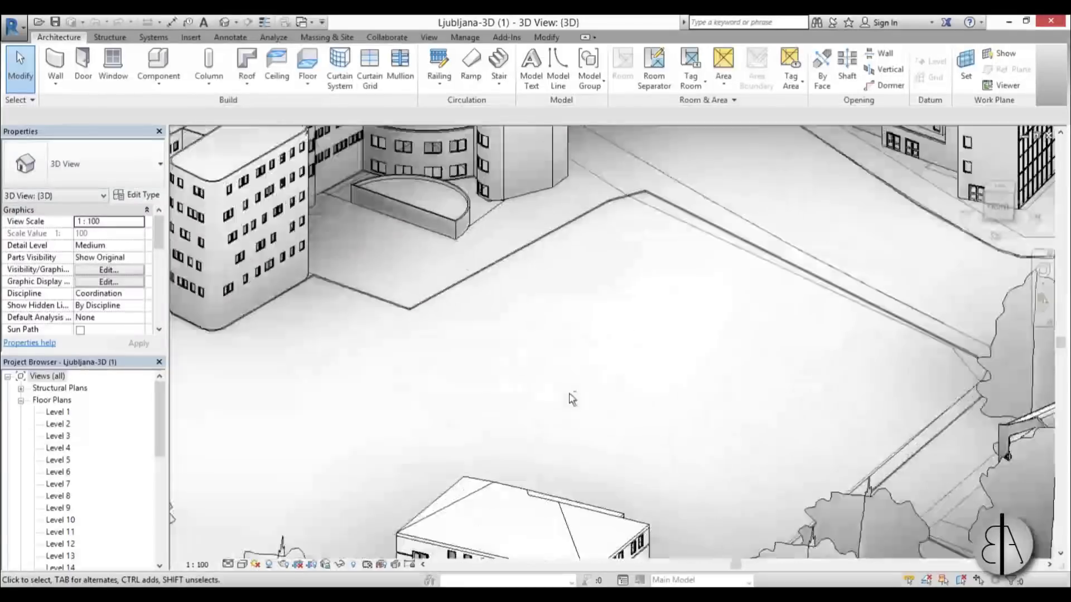
{"action": "middle_click_drag", "start_coordinate": [572, 399], "coordinate": [600, 402], "text": "shift"}
{"action": "scroll", "coordinate": [671, 417], "scroll_direction": "up", "scroll_amount": 2}
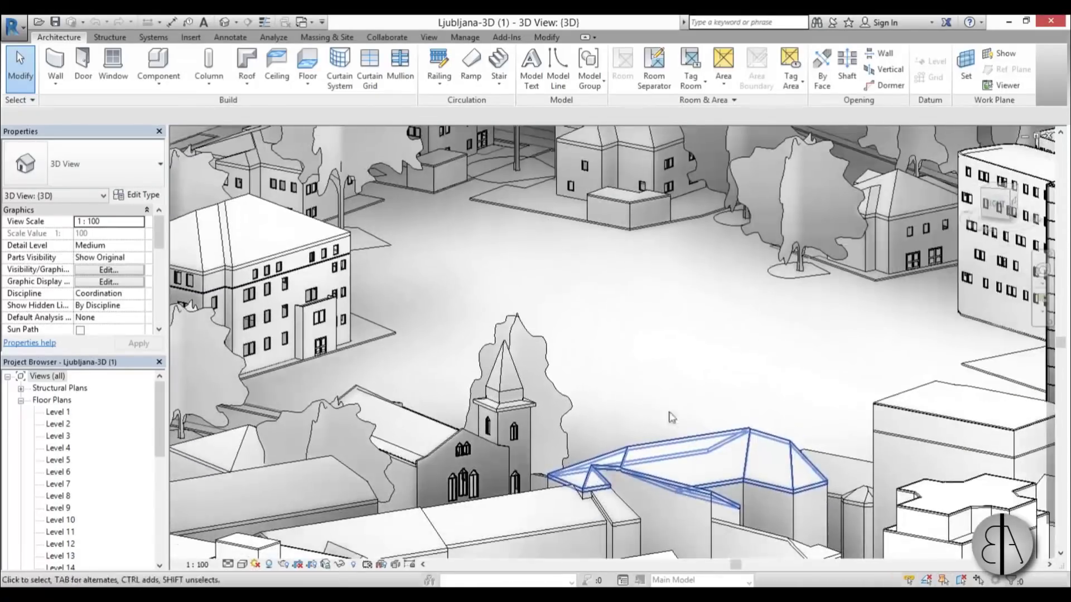
{"action": "middle_click_drag", "start_coordinate": [671, 418], "coordinate": [758, 335], "text": "shift"}
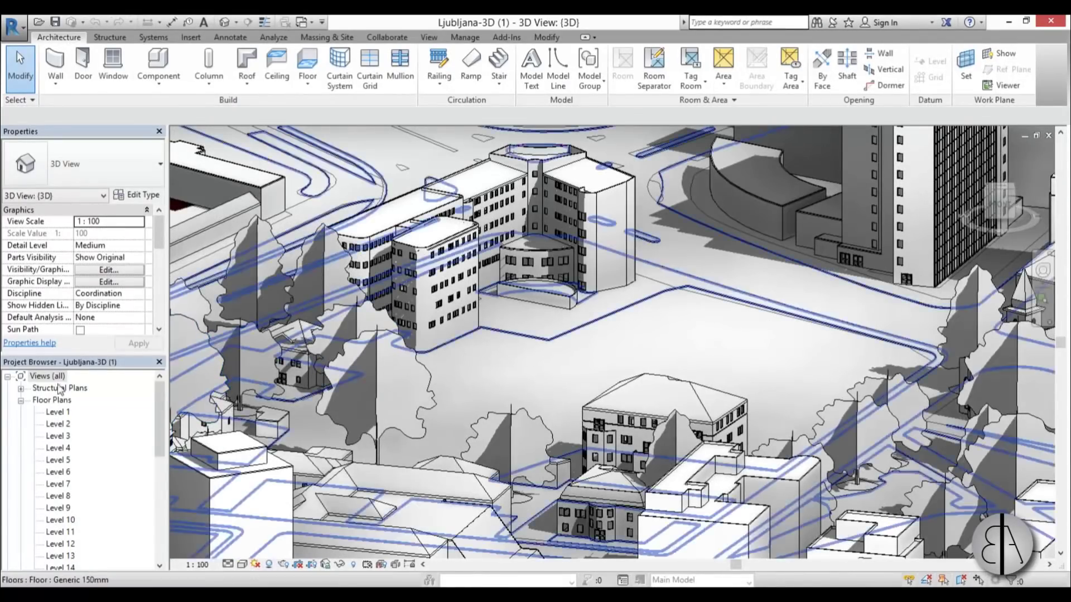
{"action": "scroll", "coordinate": [441, 351], "scroll_direction": "down", "scroll_amount": 5}
{"action": "middle_click_drag", "start_coordinate": [441, 351], "coordinate": [521, 354], "text": "shift"}
{"action": "scroll", "coordinate": [641, 398], "scroll_direction": "down", "scroll_amount": 3}
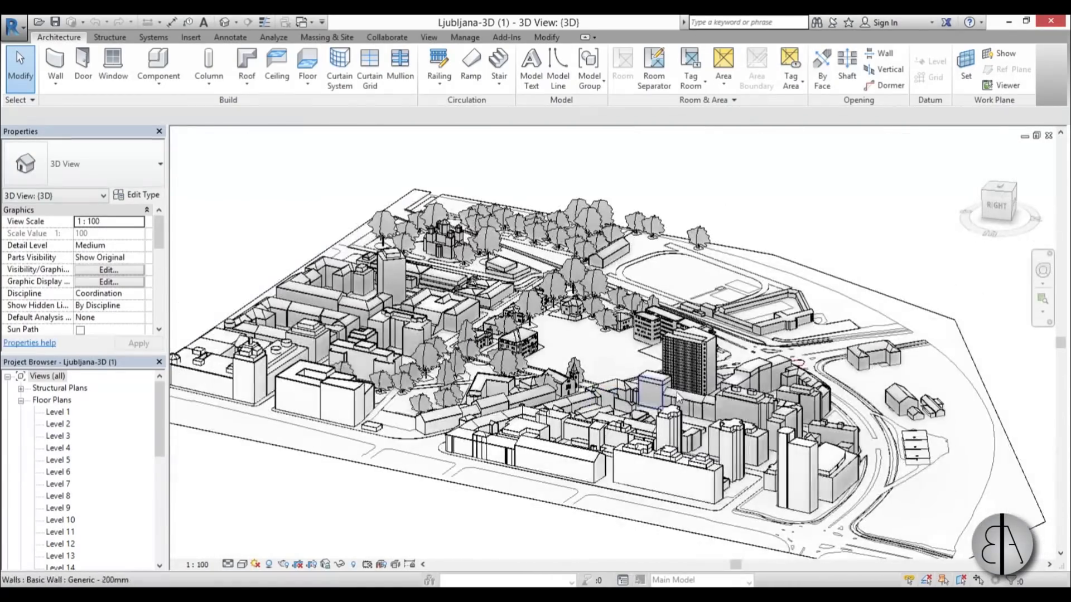
{"action": "middle_click_drag", "start_coordinate": [641, 399], "coordinate": [722, 408], "text": "shift"}
{"action": "scroll", "coordinate": [530, 388], "scroll_direction": "up", "scroll_amount": 6}
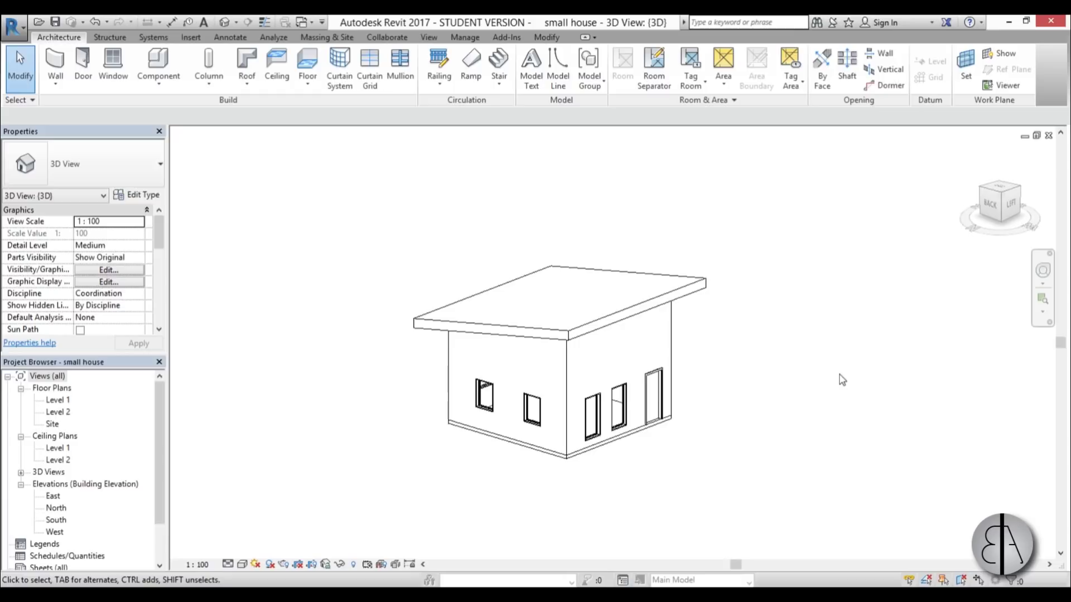
Step: Pan and orbit the small house, then switch to the not so small house 3D view and spin it
{"action": "middle_click_drag", "start_coordinate": [759, 411], "coordinate": [746, 397]}
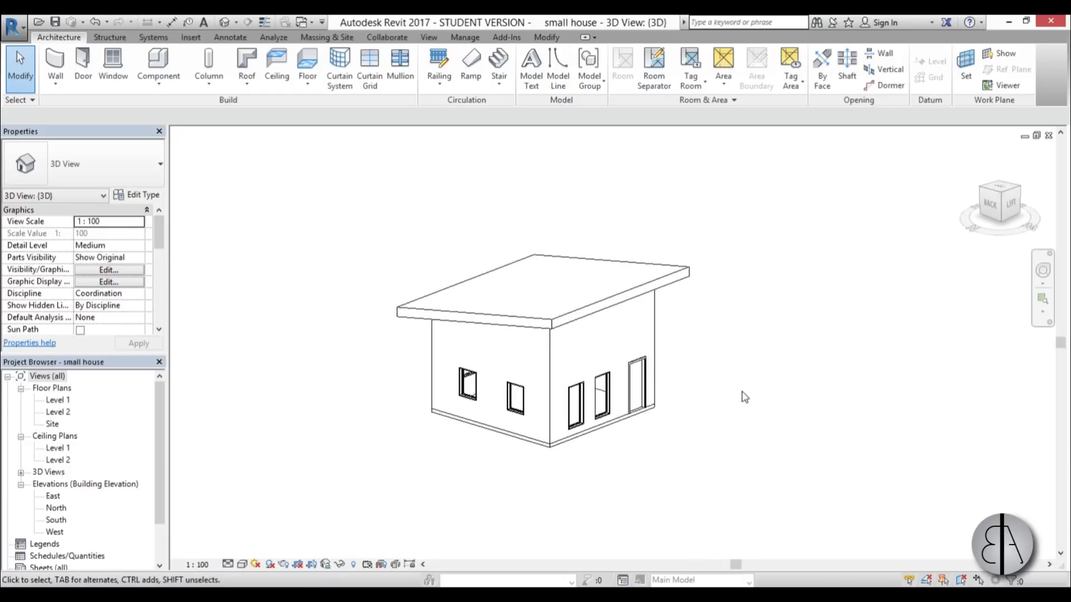
{"action": "middle_click_drag", "start_coordinate": [657, 450], "coordinate": [613, 436], "text": "shift"}
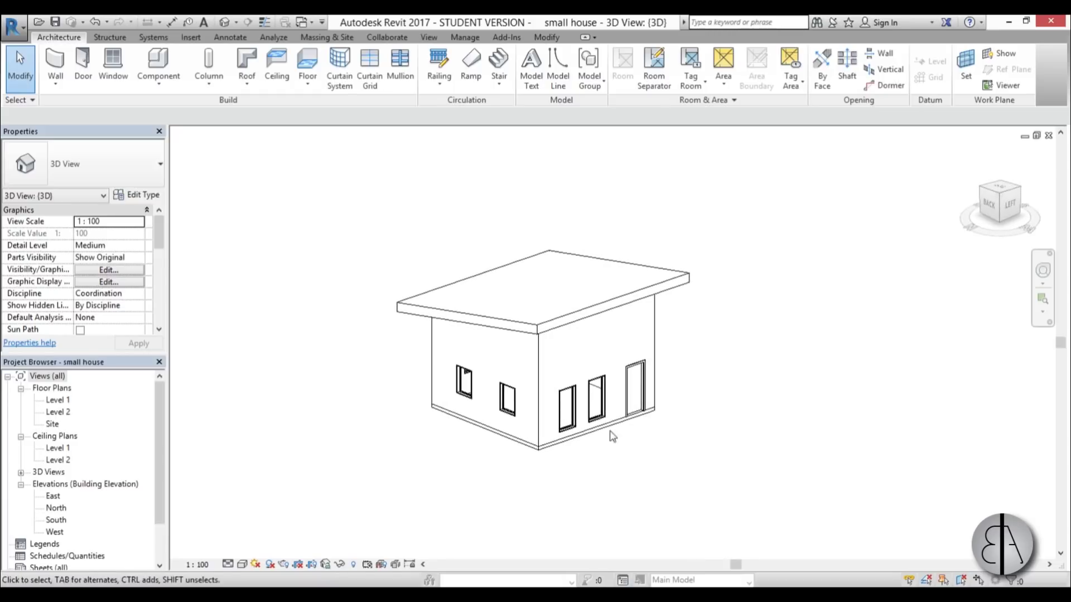
{"action": "left_click", "coordinate": [310, 25]}
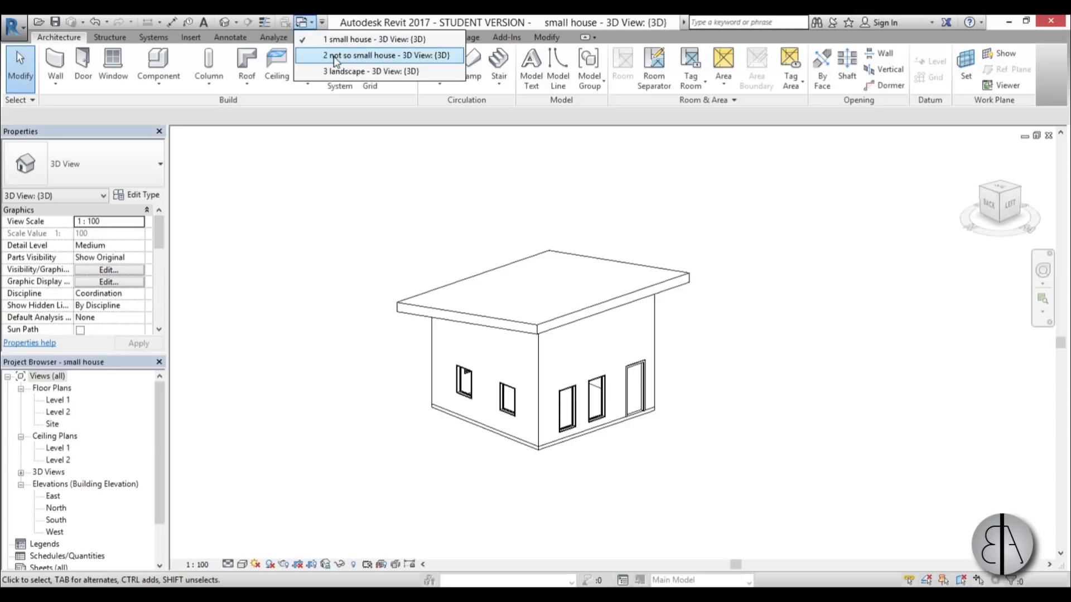
{"action": "left_click", "coordinate": [352, 62]}
{"action": "middle_click_drag", "start_coordinate": [745, 442], "coordinate": [544, 394], "text": "shift"}
Step: Switch to the landscape 3D view and orbit the topography to a front-top angle
{"action": "left_click", "coordinate": [302, 22]}
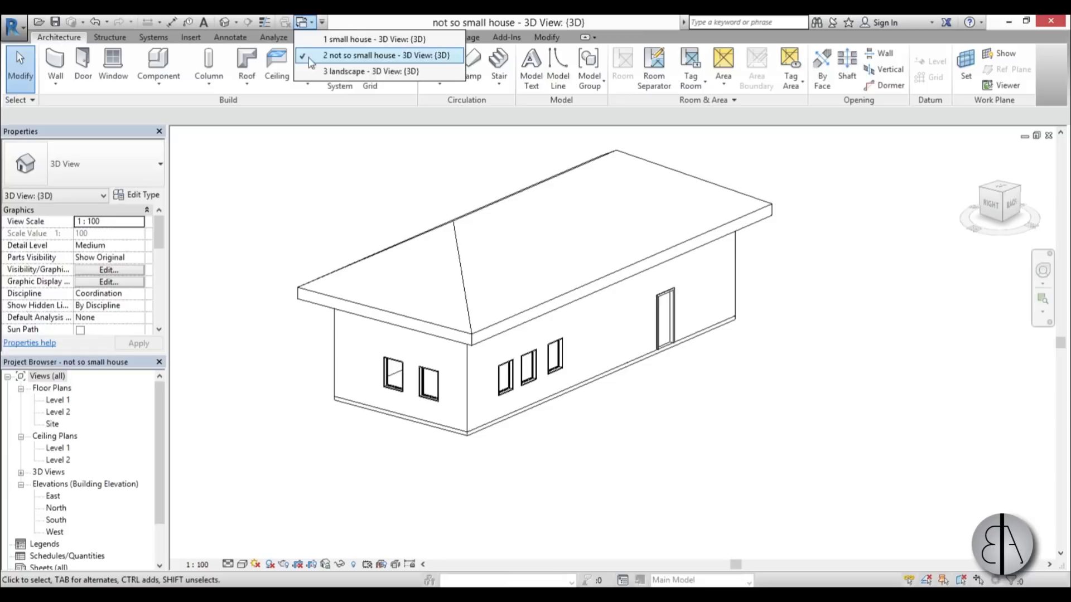
{"action": "left_click", "coordinate": [335, 70]}
{"action": "middle_click_drag", "start_coordinate": [511, 333], "coordinate": [552, 296], "text": "shift"}
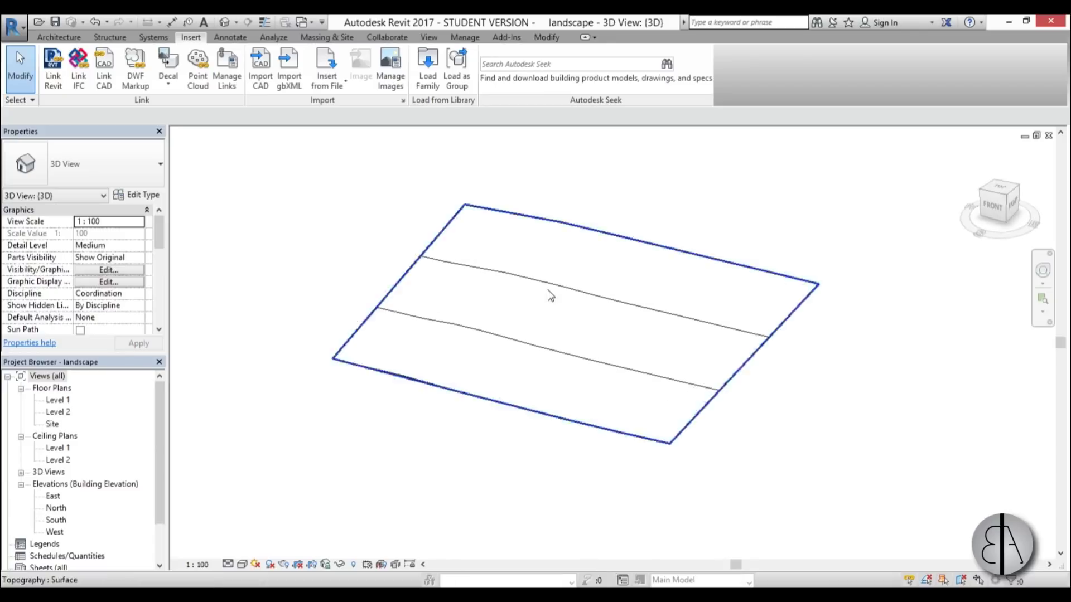
{"action": "scroll", "coordinate": [552, 298], "scroll_direction": "up", "scroll_amount": 2}
{"action": "left_click", "coordinate": [306, 23]}
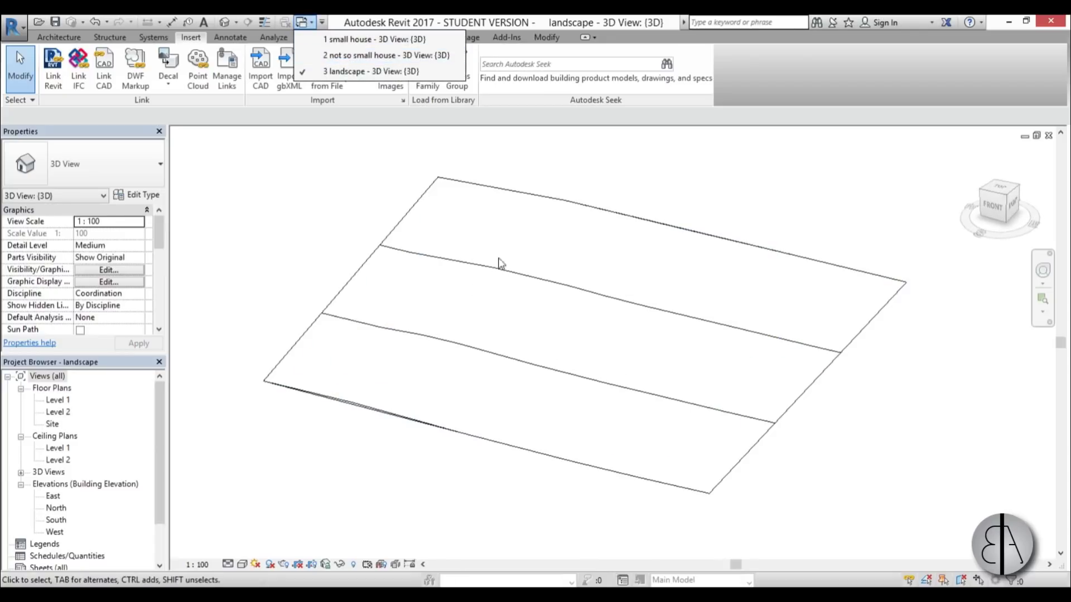
{"action": "left_click", "coordinate": [309, 263]}
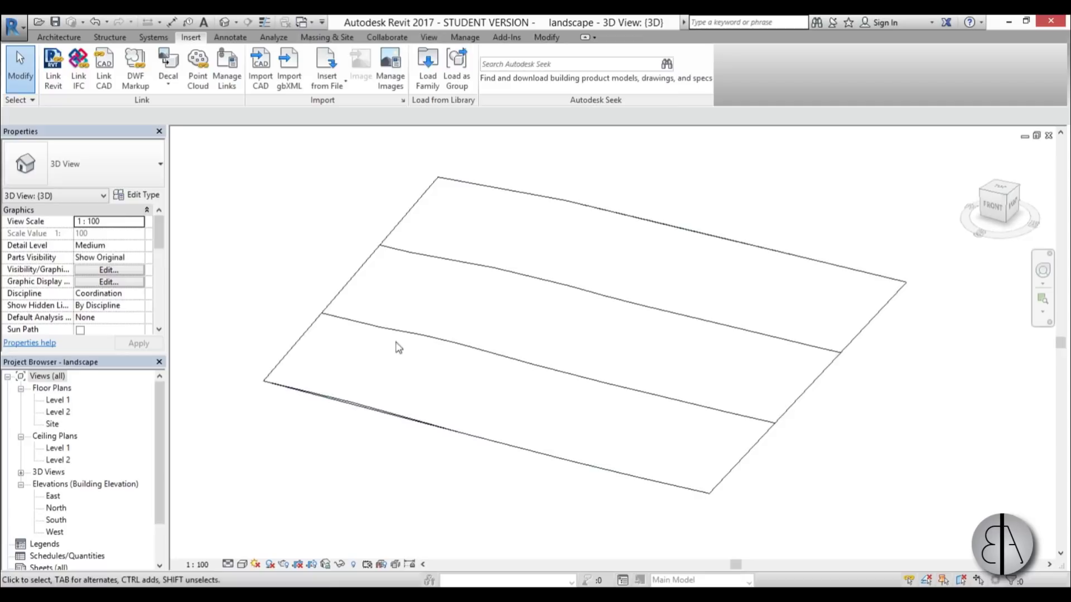
{"action": "middle_click_drag", "start_coordinate": [394, 349], "coordinate": [639, 266], "text": "shift"}
{"action": "middle_click_drag", "start_coordinate": [639, 429], "coordinate": [642, 446], "text": "shift"}
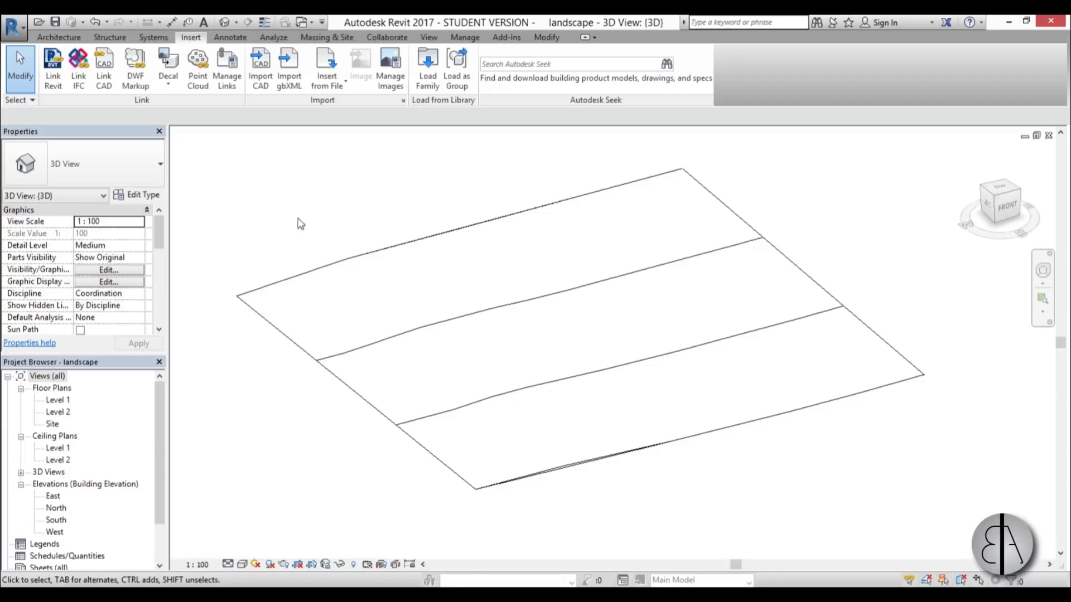
Step: Close the small house 3D view
{"action": "left_click", "coordinate": [301, 22]}
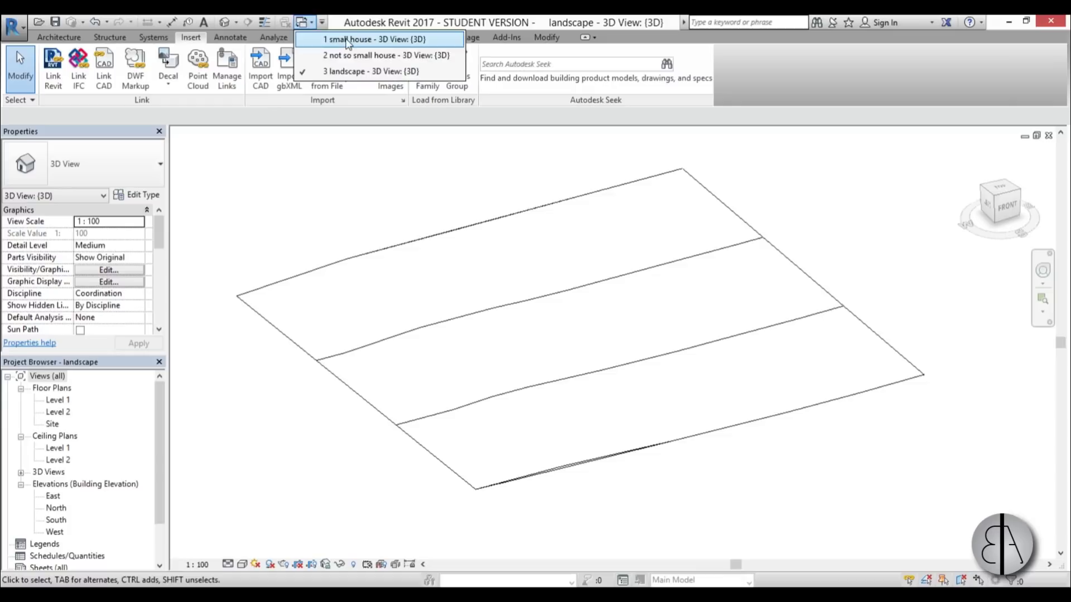
{"action": "left_click", "coordinate": [348, 40]}
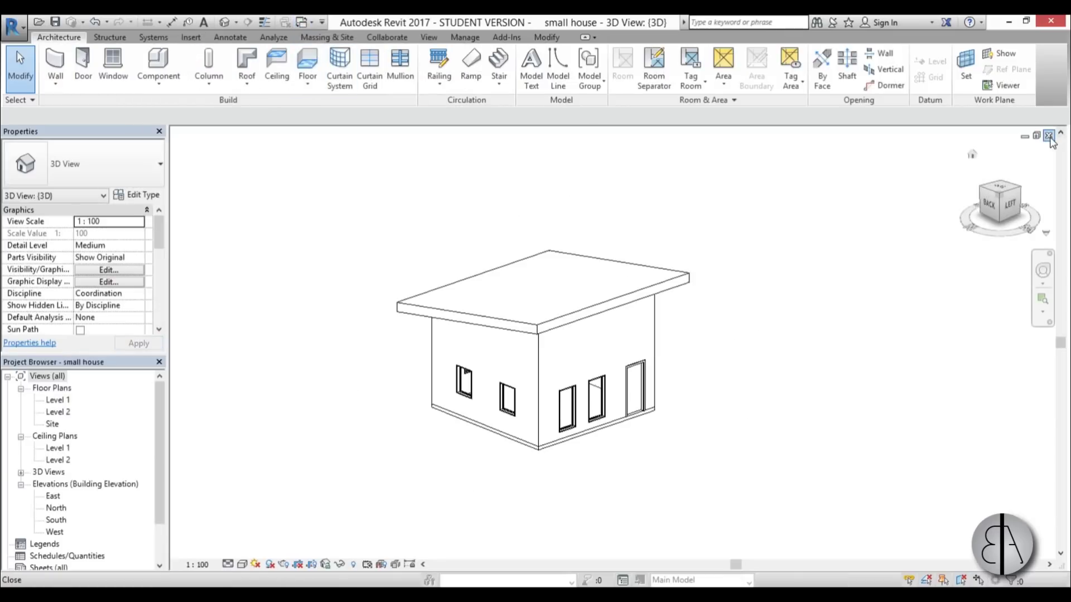
{"action": "left_click", "coordinate": [1049, 137]}
Step: Close the not so small house 3D view and pan the remaining landscape view
{"action": "left_click", "coordinate": [306, 22]}
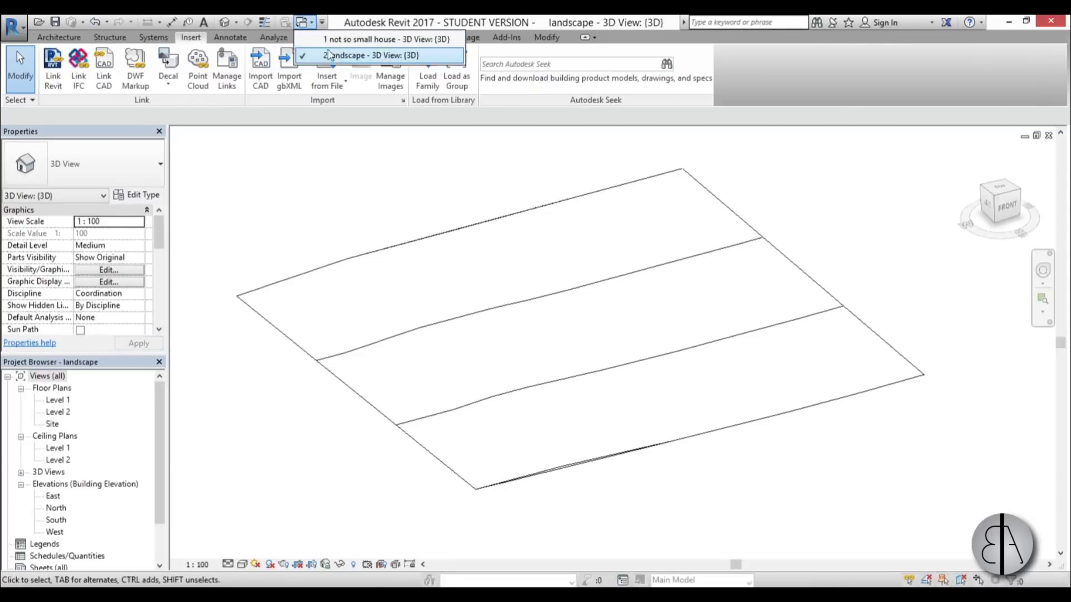
{"action": "left_click", "coordinate": [334, 38]}
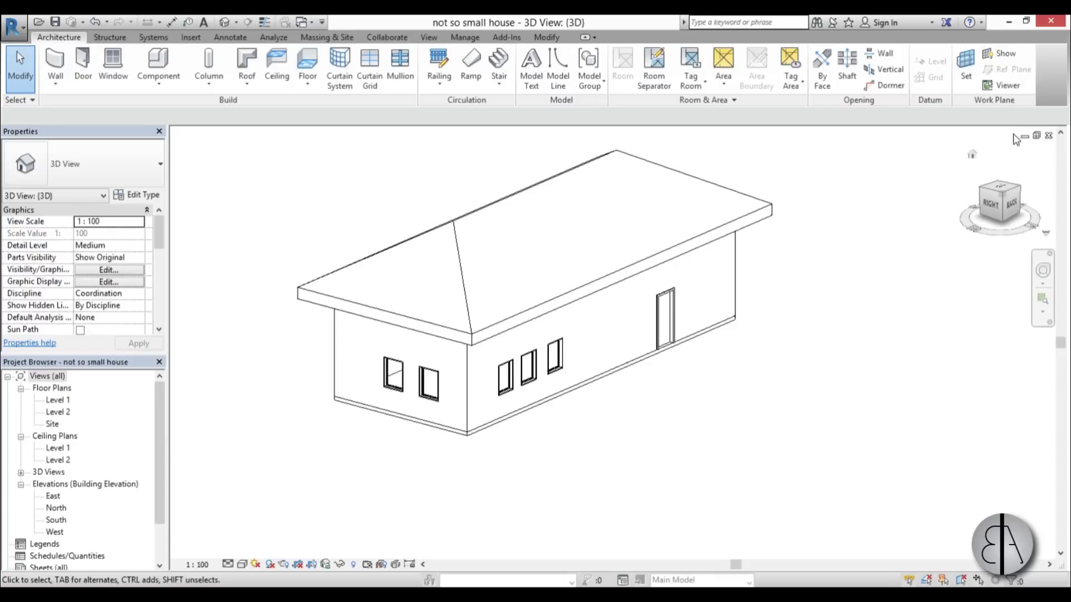
{"action": "left_click", "coordinate": [1049, 135]}
{"action": "middle_click_drag", "start_coordinate": [486, 347], "coordinate": [483, 352]}
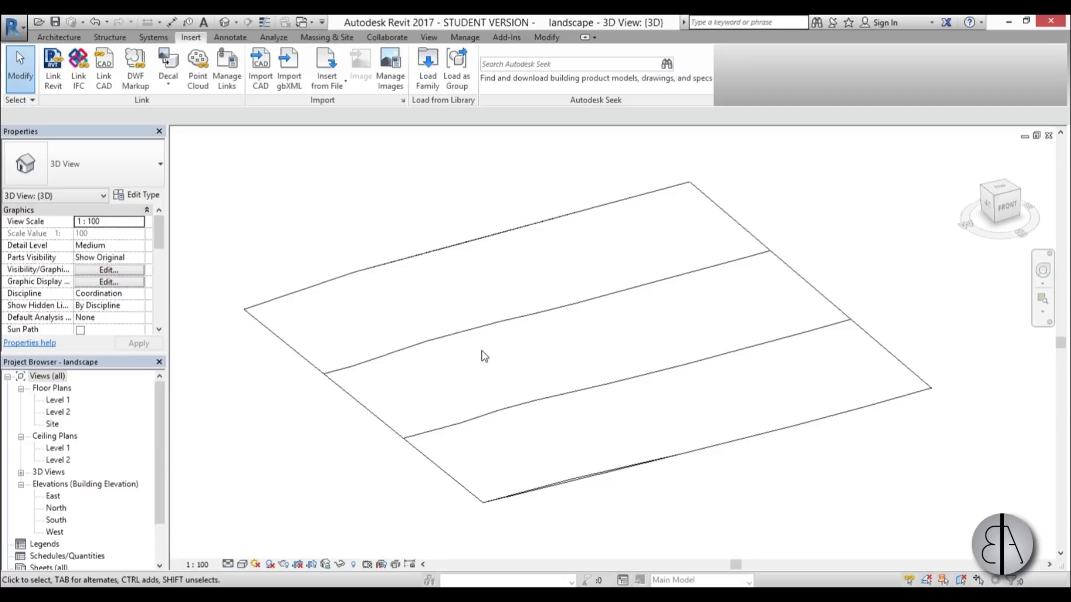
{"action": "middle_click_drag", "start_coordinate": [550, 386], "coordinate": [544, 388]}
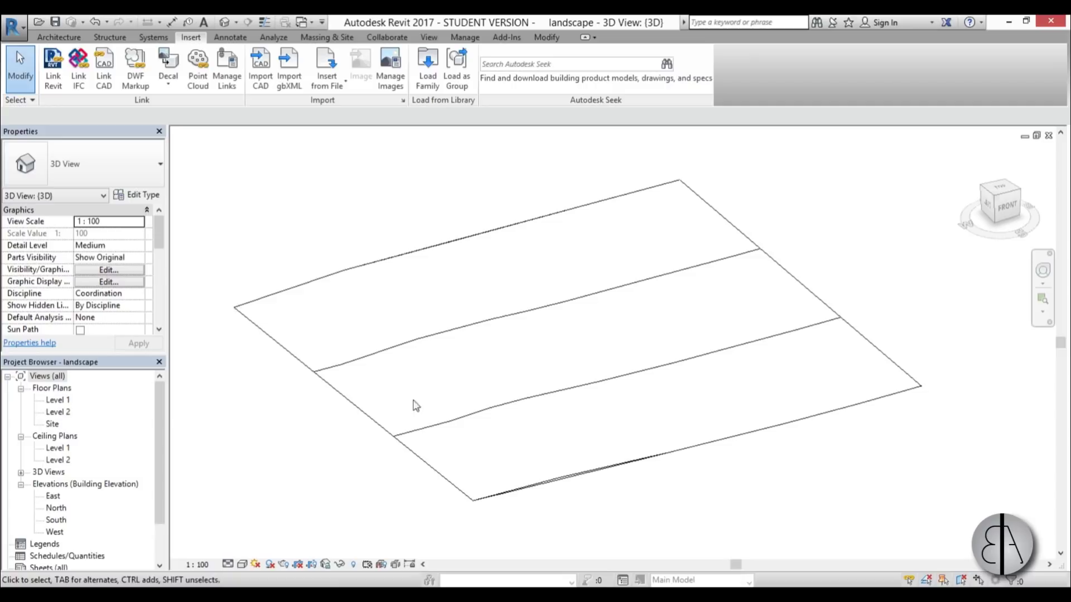
Step: Open the Site floor plan and select the topography surface
{"action": "double_click", "coordinate": [52, 424]}
{"action": "left_click", "coordinate": [660, 388]}
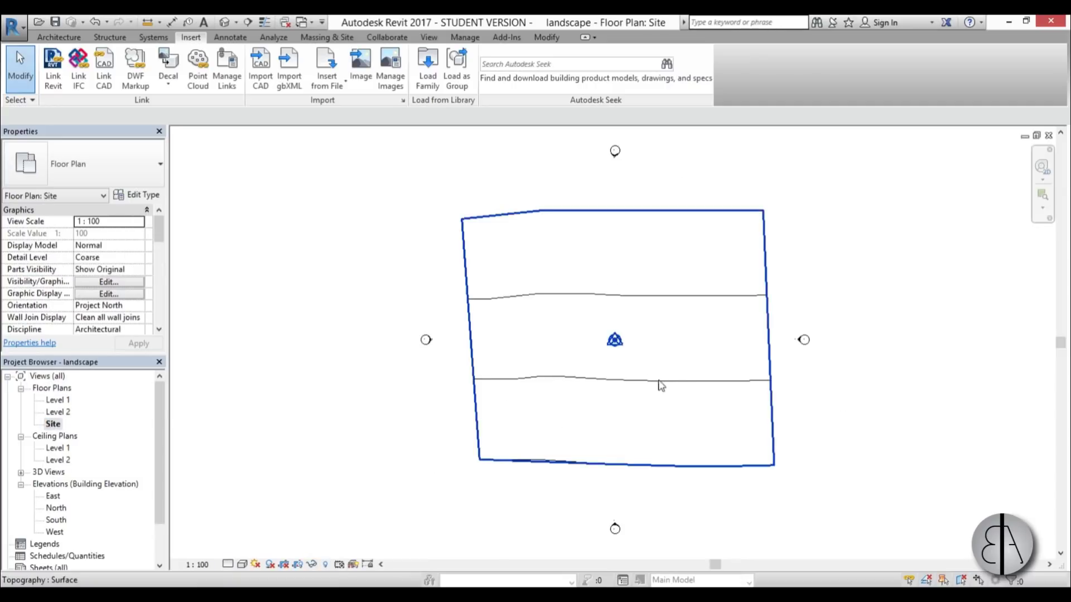
{"action": "scroll", "coordinate": [610, 397], "scroll_direction": "up", "scroll_amount": 2}
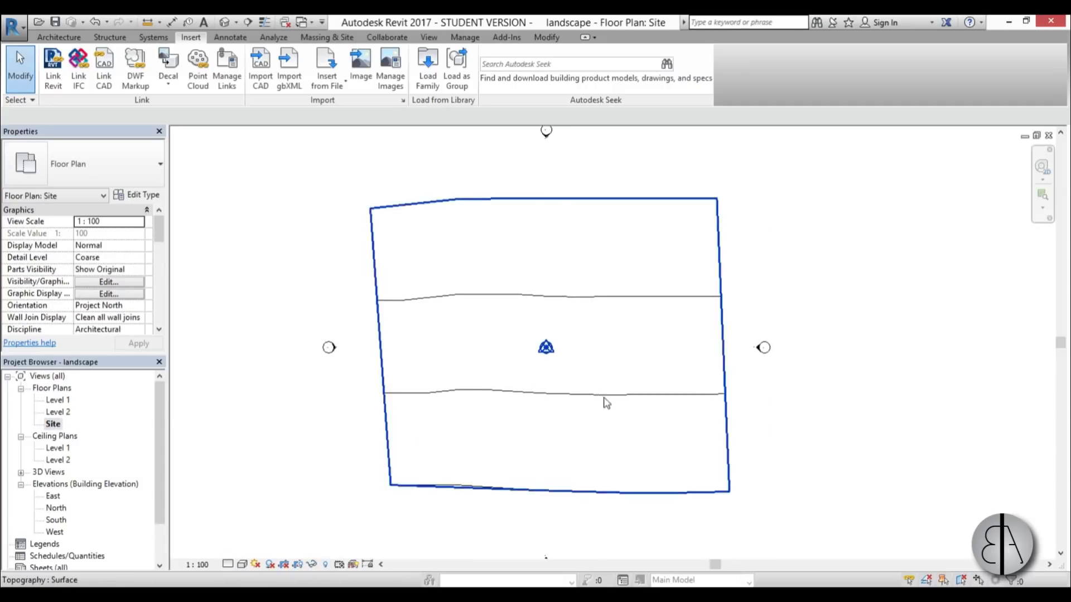
{"action": "left_click", "coordinate": [56, 39]}
{"action": "left_click", "coordinate": [190, 38]}
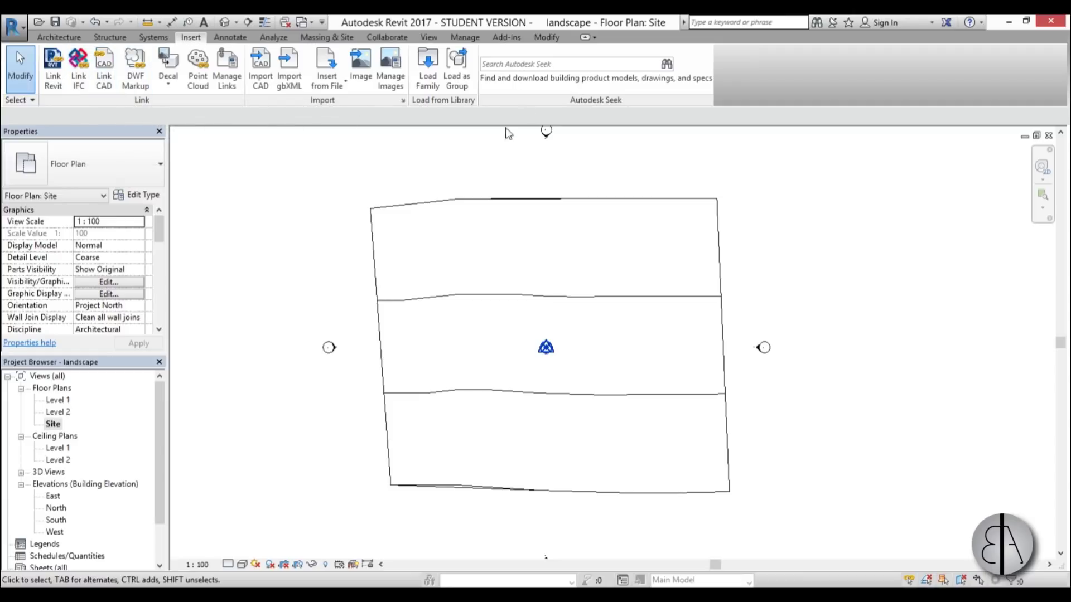
{"action": "middle_click_drag", "start_coordinate": [571, 382], "coordinate": [538, 411]}
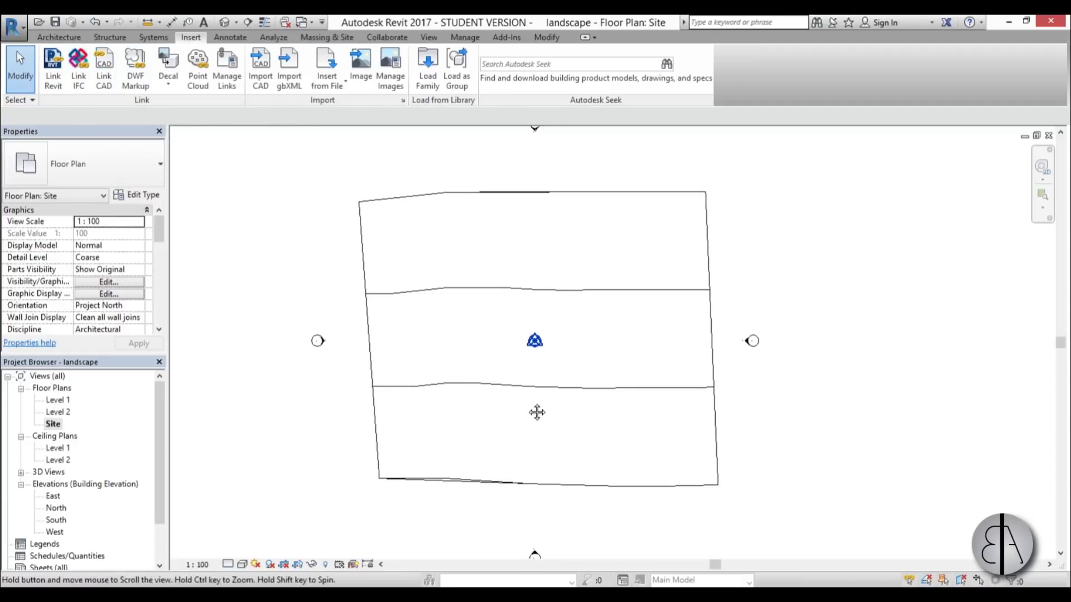
Step: Link small house.rvt into the landscape project, positioned Auto - Origin to Origin
{"action": "left_click", "coordinate": [52, 89]}
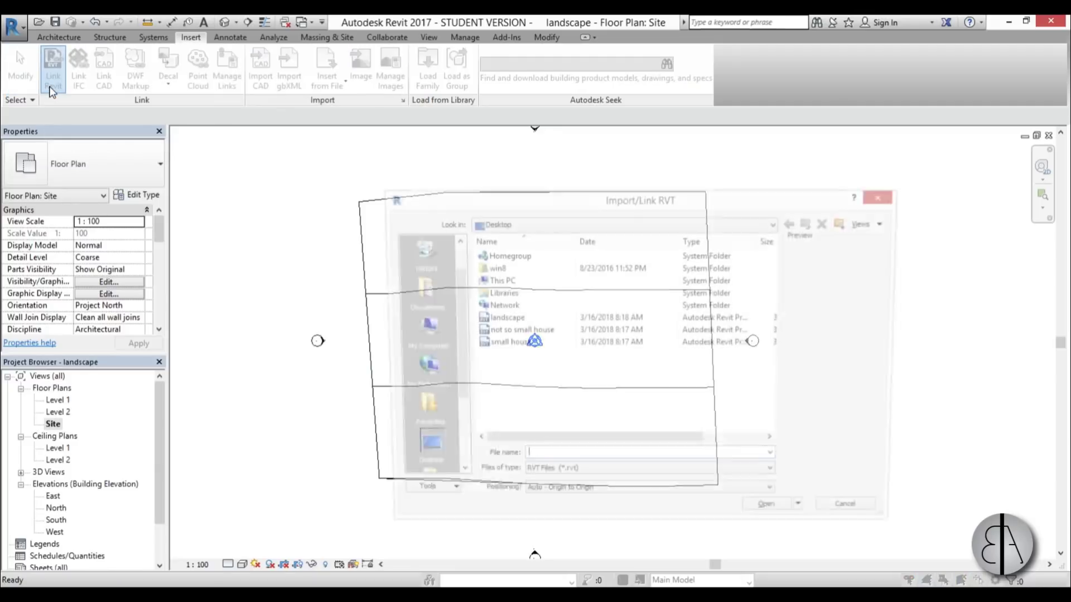
{"action": "left_click_drag", "start_coordinate": [572, 200], "coordinate": [464, 155]}
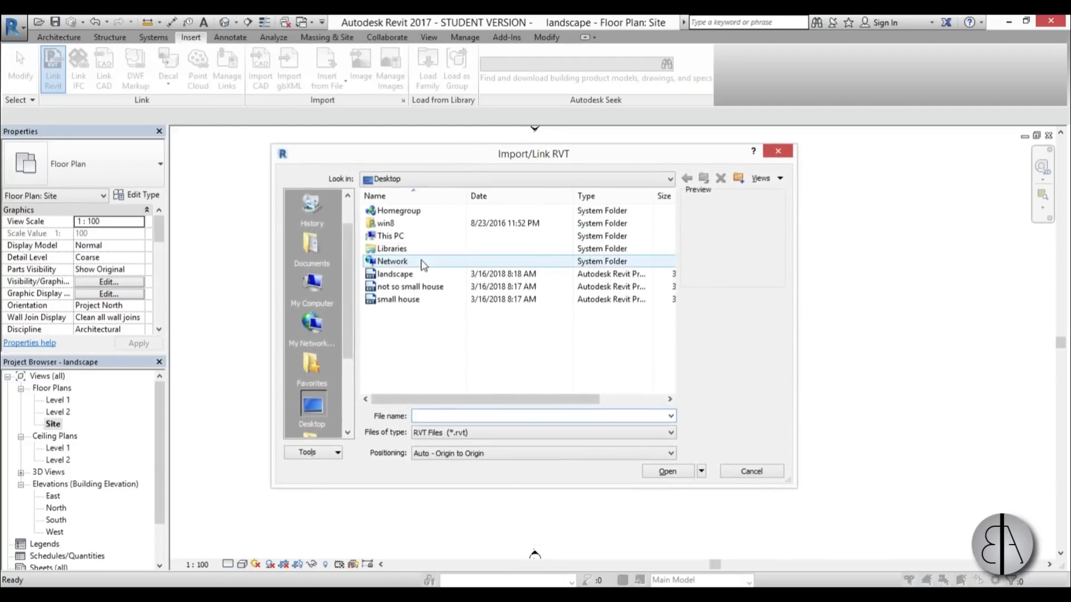
{"action": "left_click", "coordinate": [396, 300]}
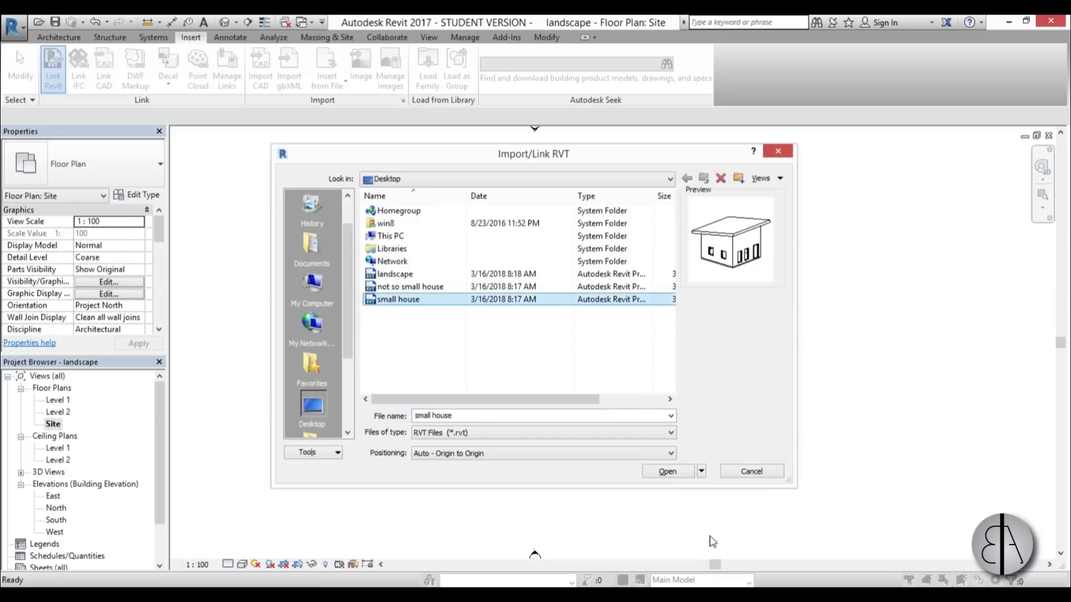
{"action": "left_click", "coordinate": [668, 475]}
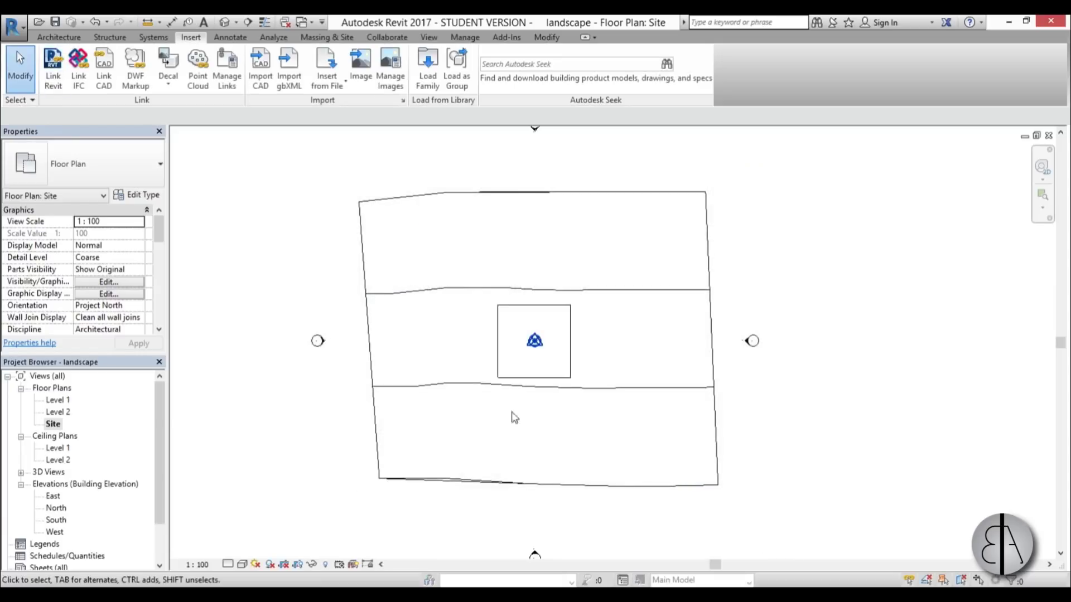
Step: Move the linked small house down-left on the site and check it in 3D
{"action": "left_click", "coordinate": [493, 363]}
{"action": "left_click_drag", "start_coordinate": [492, 363], "coordinate": [420, 415]}
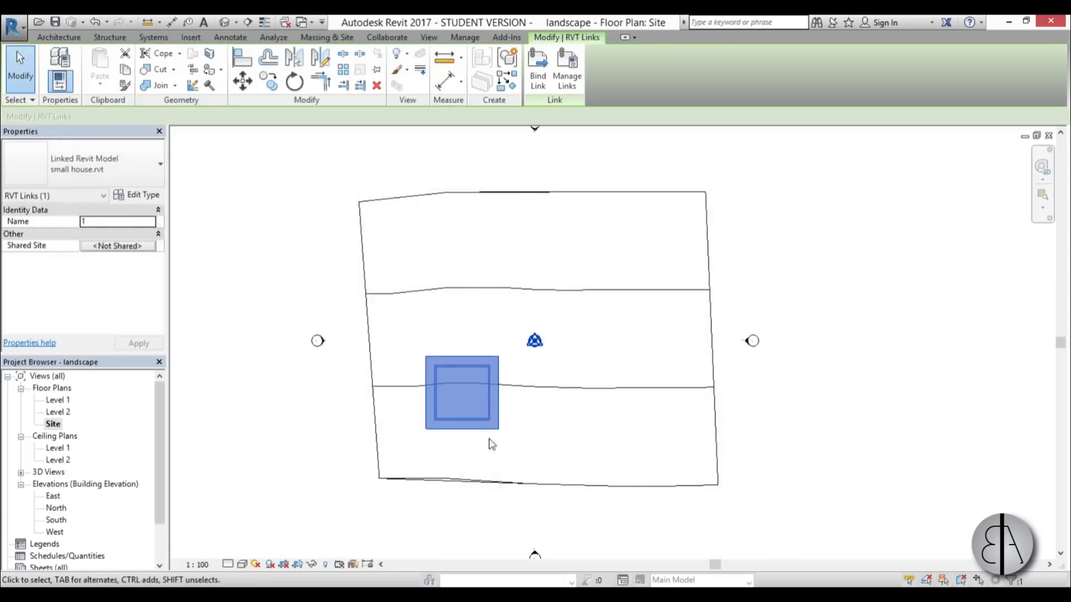
{"action": "left_click", "coordinate": [224, 23]}
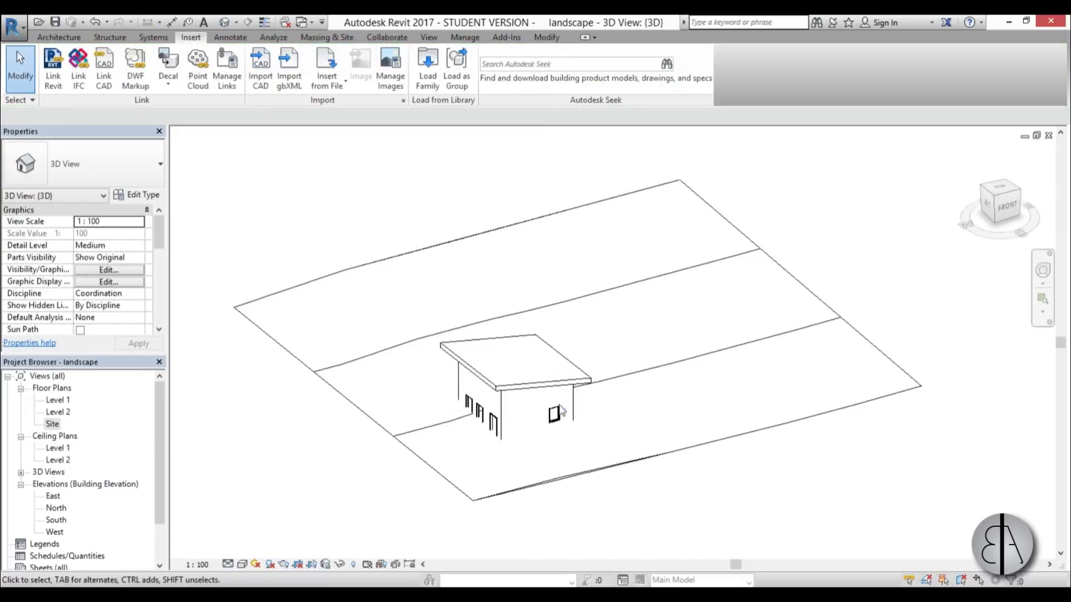
{"action": "middle_click_drag", "start_coordinate": [697, 334], "coordinate": [418, 412], "text": "shift"}
{"action": "left_click", "coordinate": [453, 329]}
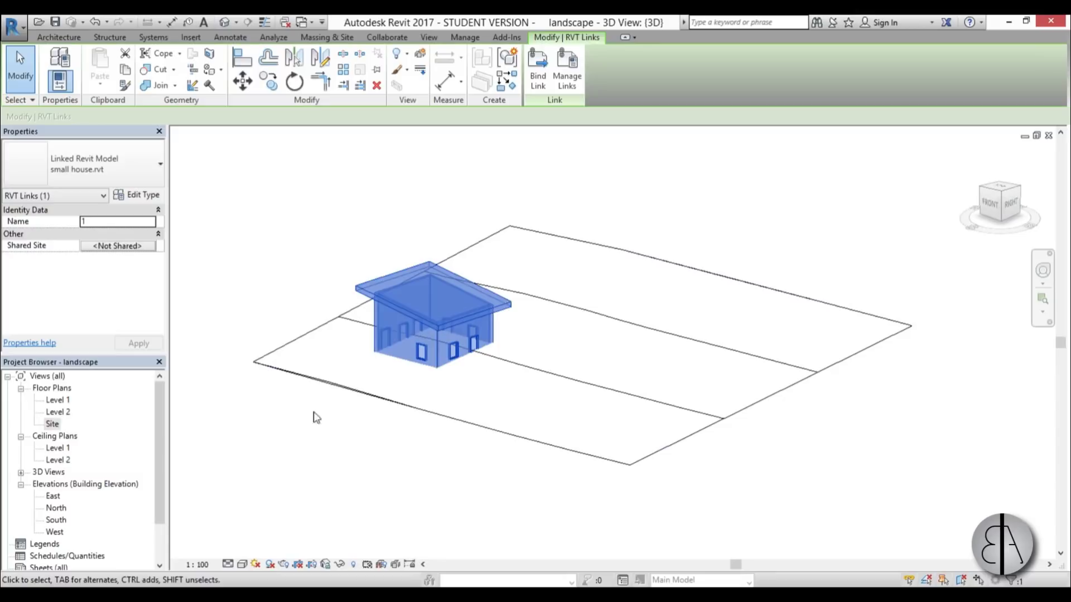
{"action": "middle_click_drag", "start_coordinate": [313, 418], "coordinate": [547, 440], "text": "shift"}
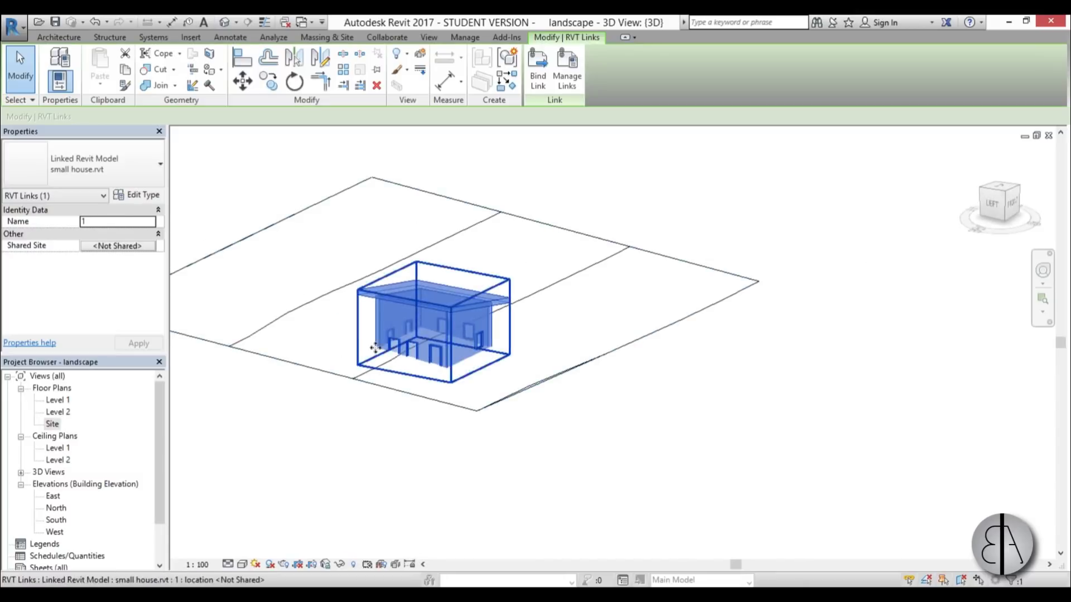
Step: Check the South and North elevations, then lift the linked house slightly in the West elevation
{"action": "double_click", "coordinate": [56, 520]}
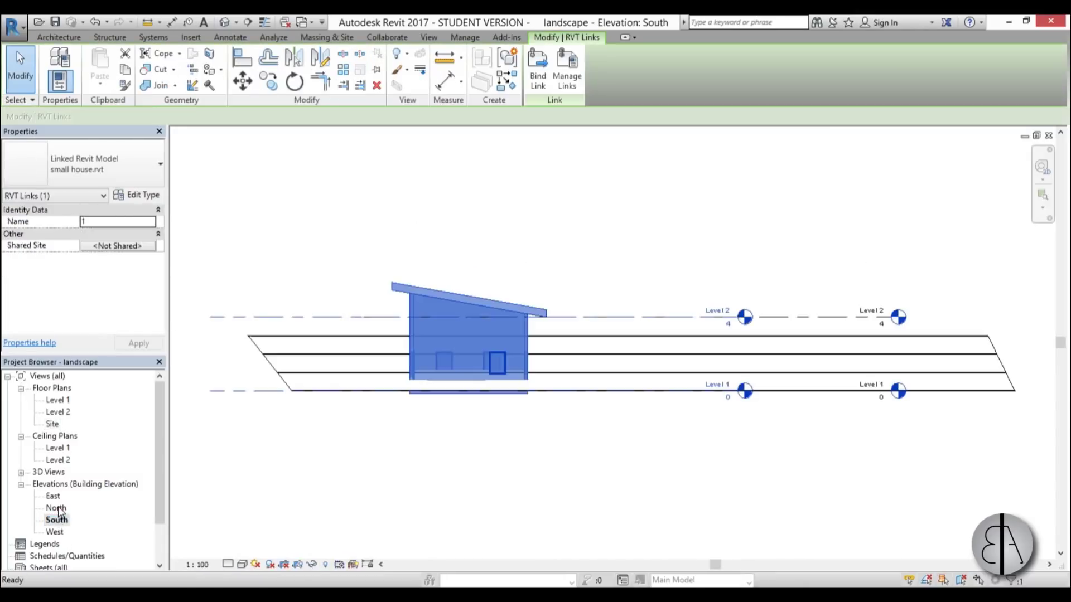
{"action": "double_click", "coordinate": [56, 508]}
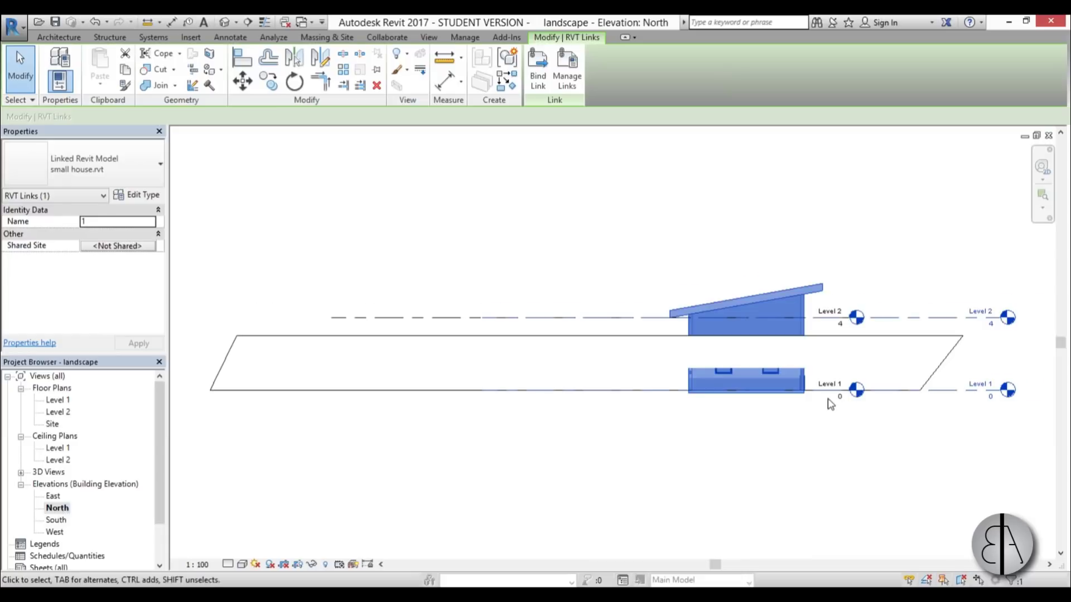
{"action": "scroll", "coordinate": [831, 402], "scroll_direction": "up", "scroll_amount": 3}
{"action": "double_click", "coordinate": [54, 532]}
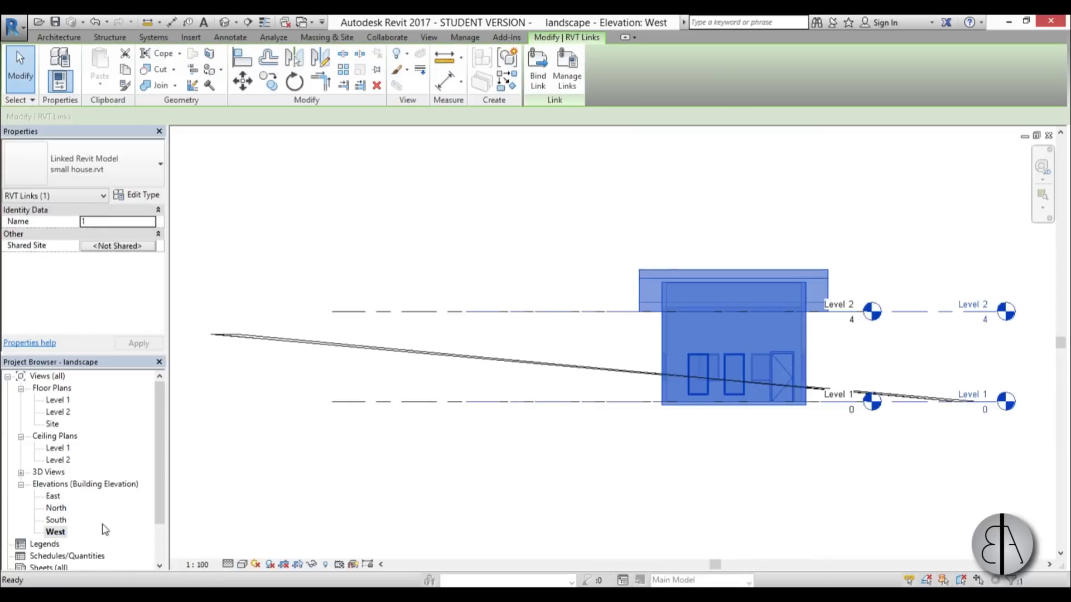
{"action": "scroll", "coordinate": [664, 384], "scroll_direction": "up", "scroll_amount": 4}
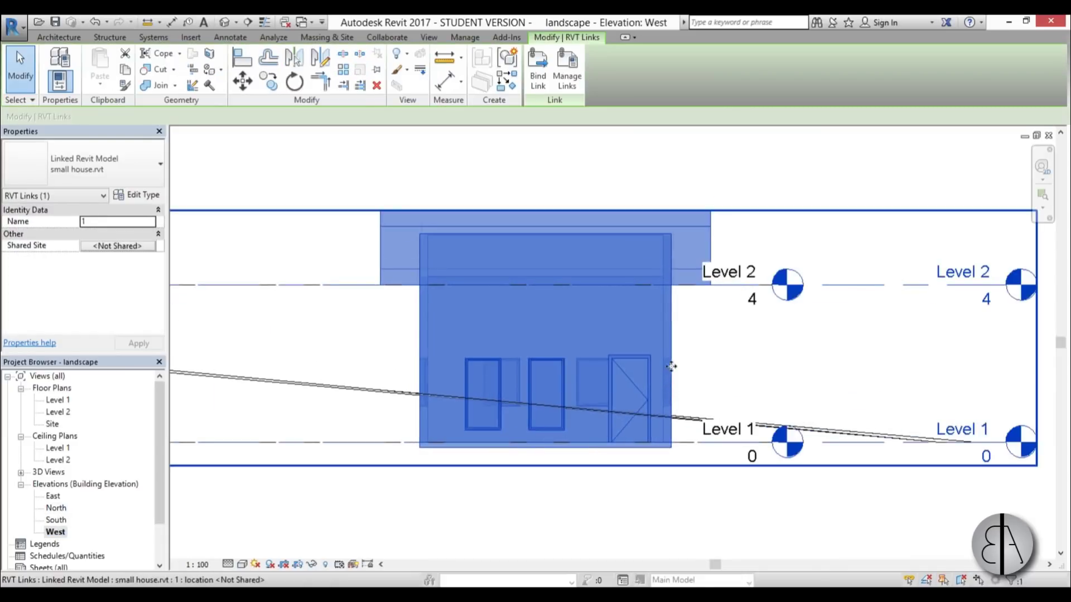
{"action": "left_click_drag", "start_coordinate": [668, 382], "coordinate": [674, 357]}
{"action": "left_click", "coordinate": [736, 376]}
Step: Reselect the linked house and view it in the Level 1 and Site floor plans
{"action": "left_click", "coordinate": [655, 374]}
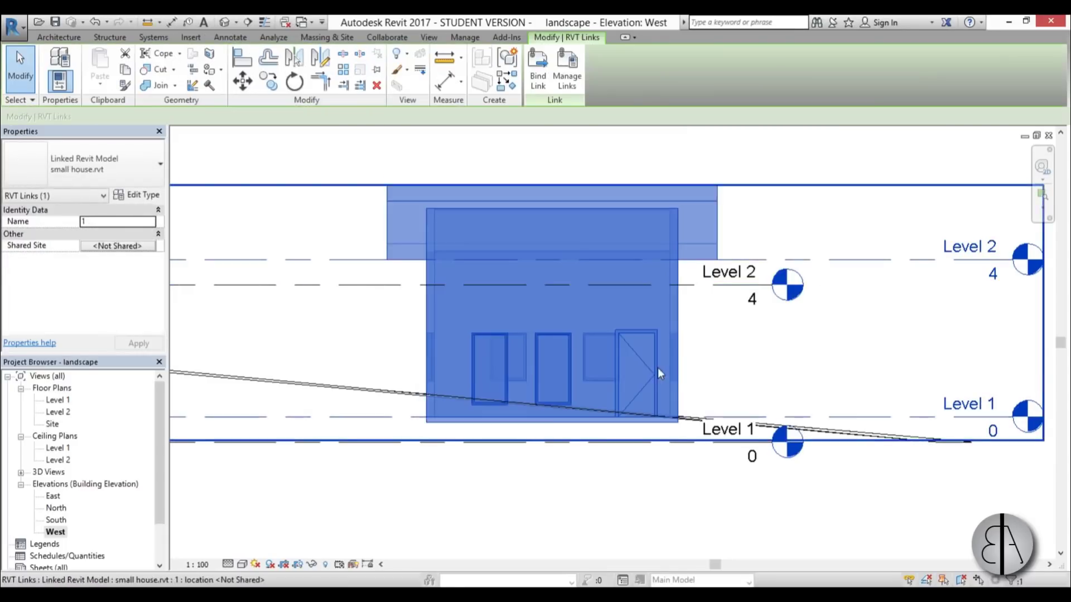
{"action": "scroll", "coordinate": [485, 329], "scroll_direction": "down", "scroll_amount": 3}
{"action": "double_click", "coordinate": [59, 400]}
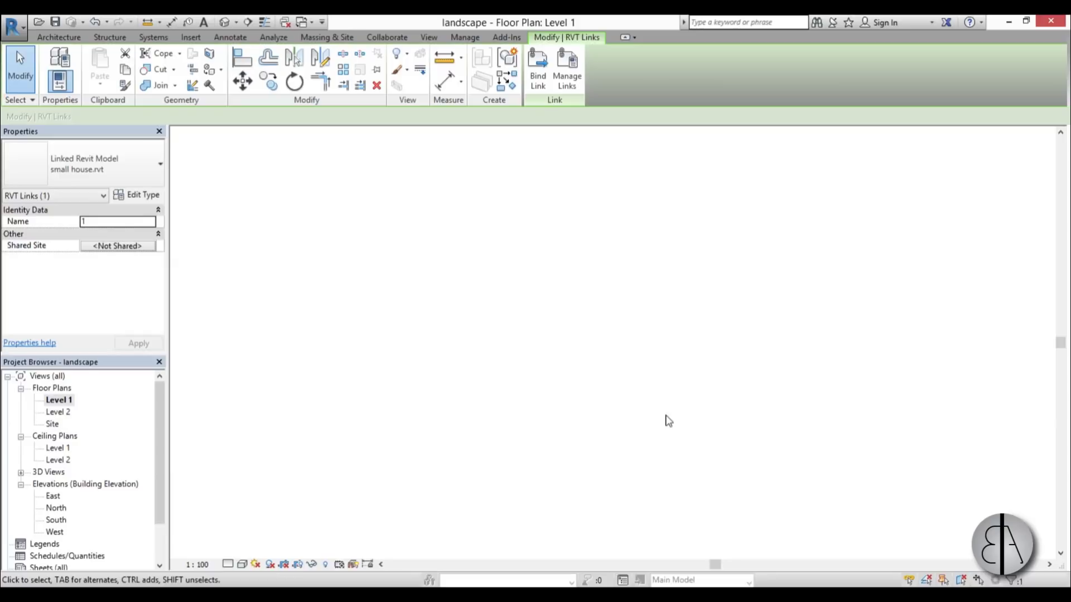
{"action": "double_click", "coordinate": [52, 423]}
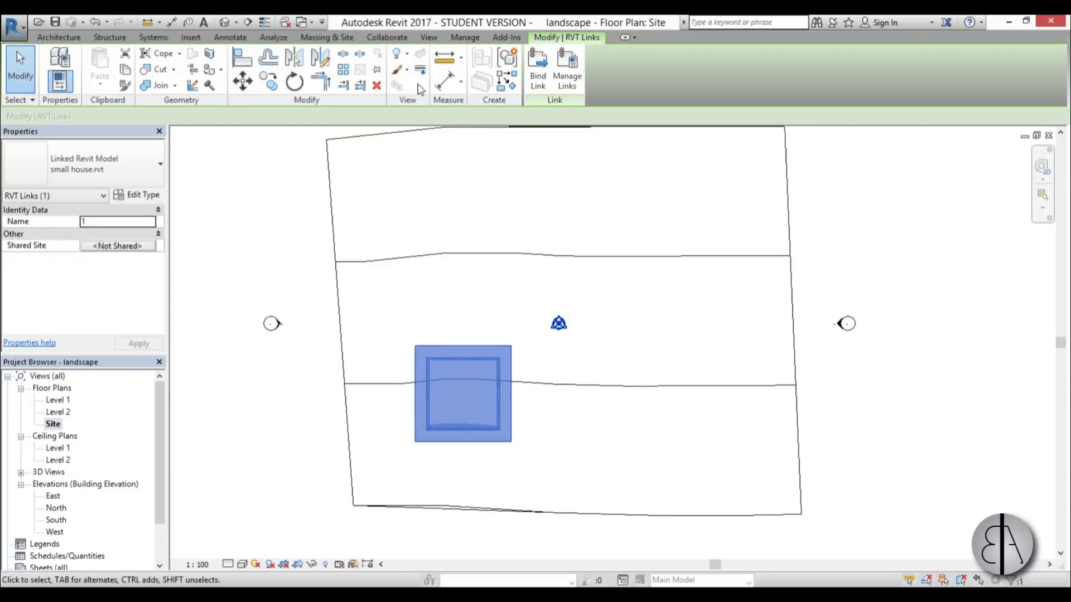
{"action": "left_click", "coordinate": [294, 84]}
{"action": "left_click", "coordinate": [466, 198]}
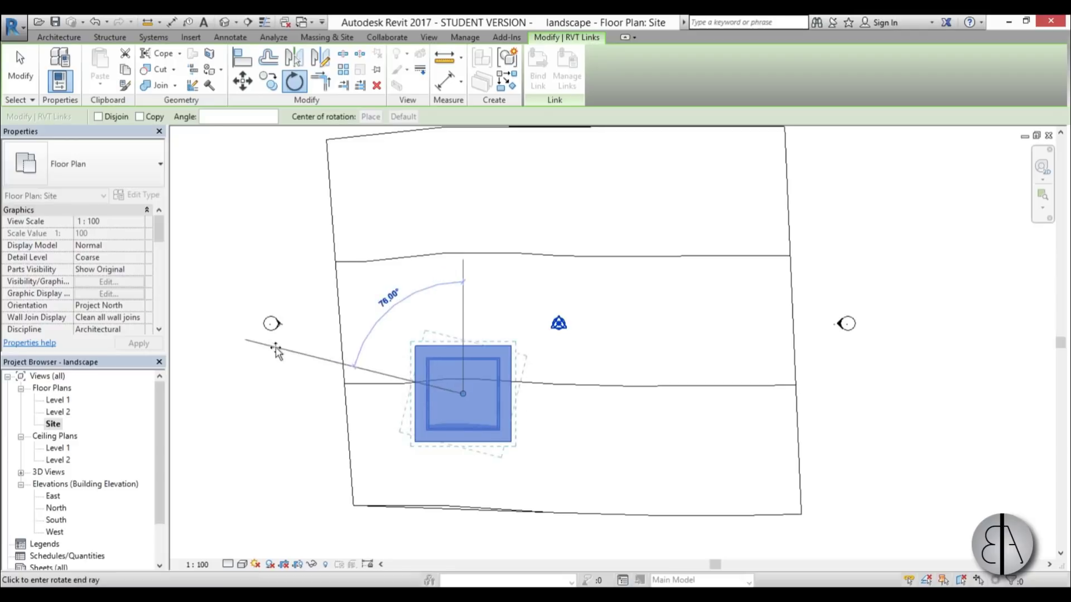
{"action": "key", "text": "Escape"}
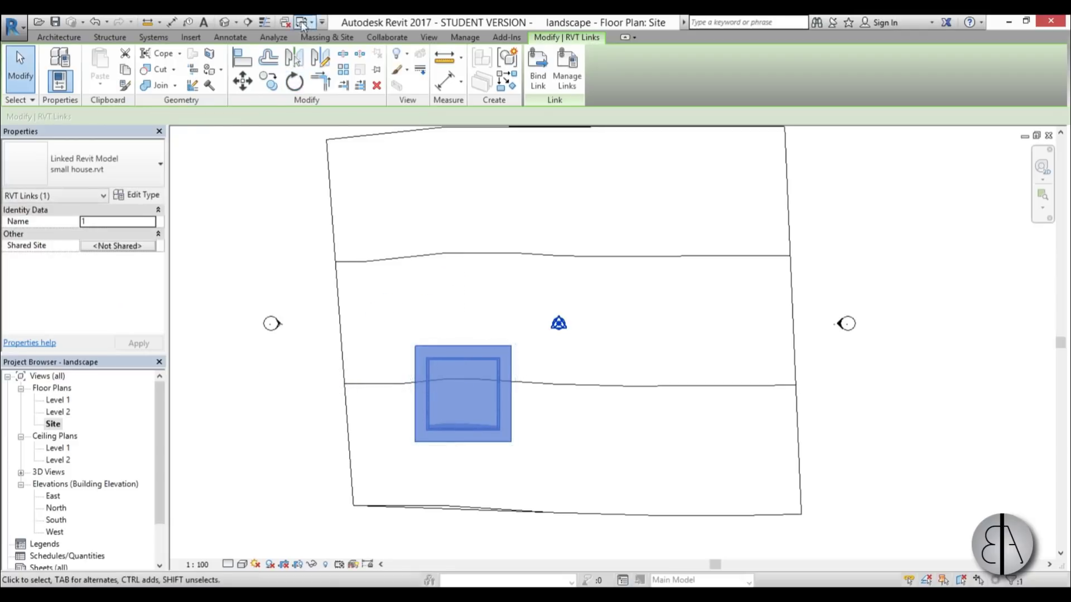
{"action": "left_click", "coordinate": [223, 23]}
{"action": "middle_click_drag", "start_coordinate": [494, 411], "coordinate": [368, 175], "text": "shift"}
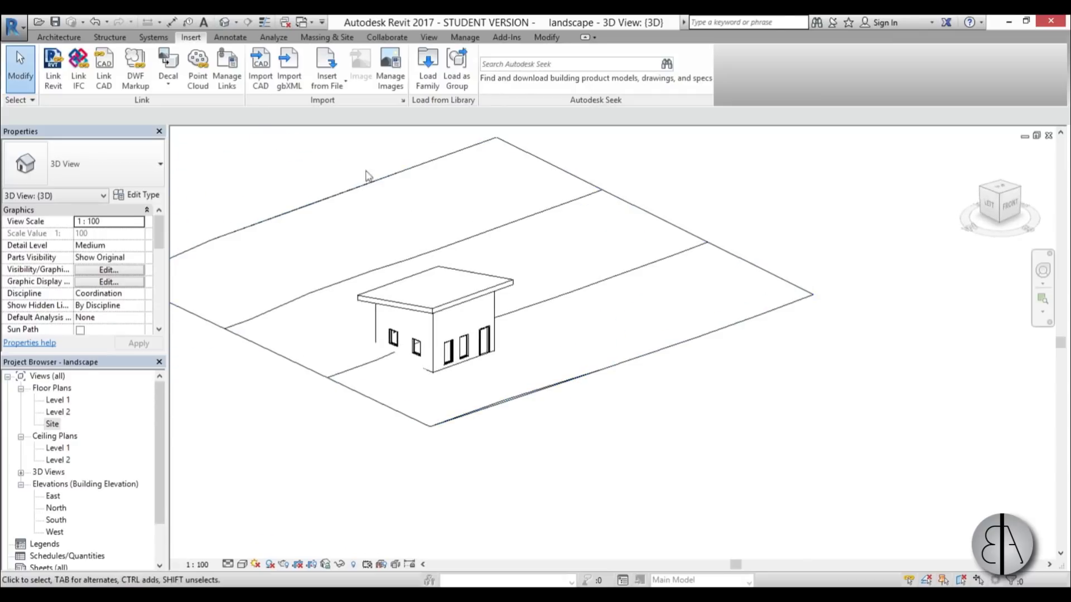
{"action": "left_click", "coordinate": [347, 199]}
{"action": "scroll", "coordinate": [449, 353], "scroll_direction": "up", "scroll_amount": 4}
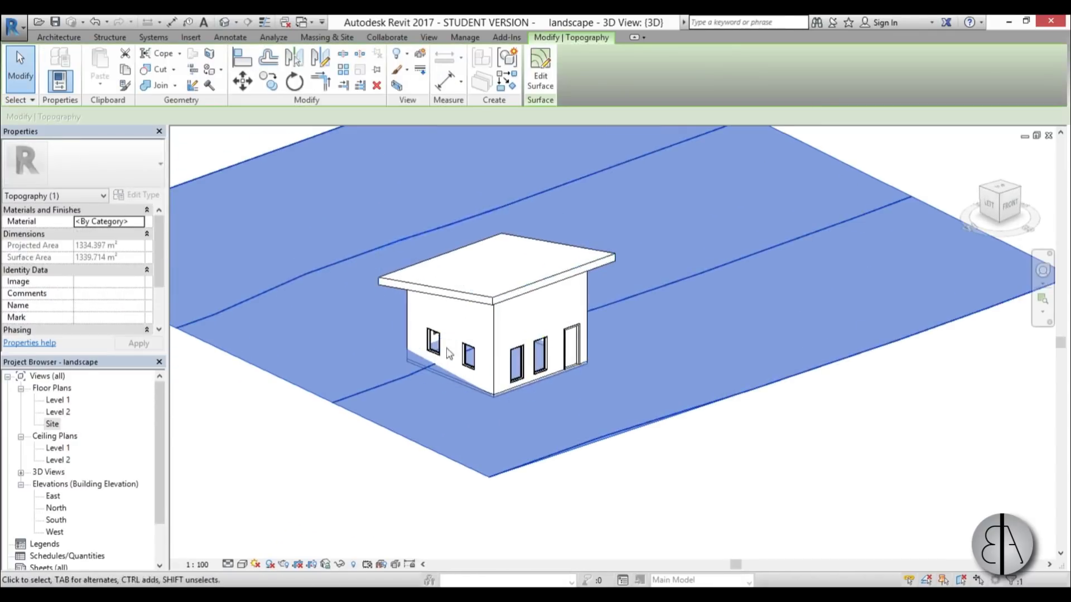
{"action": "left_click", "coordinate": [701, 460]}
{"action": "middle_click_drag", "start_coordinate": [700, 461], "coordinate": [603, 410], "text": "shift"}
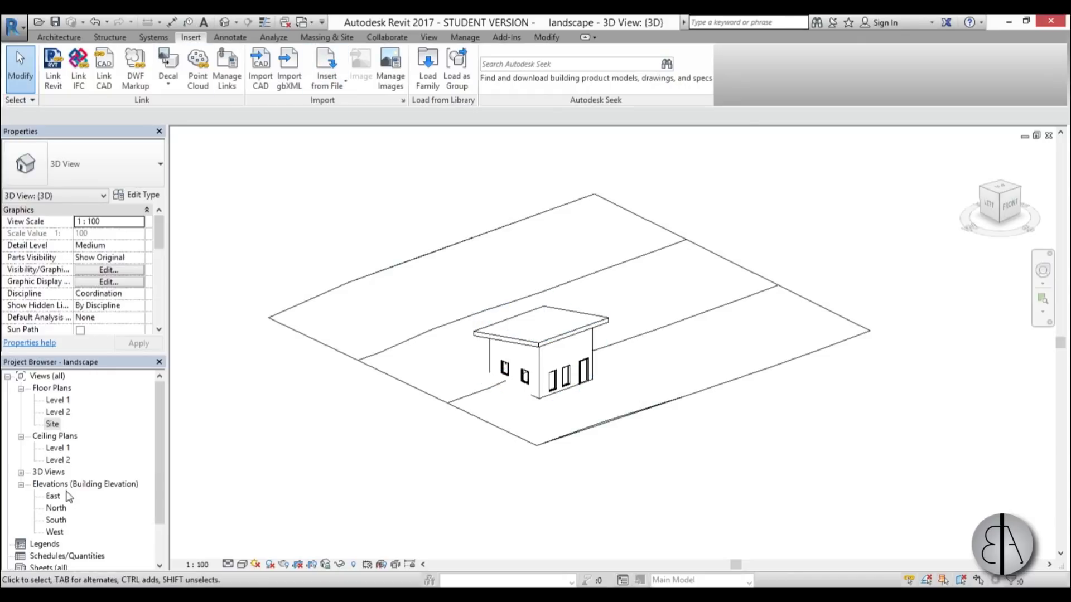
{"action": "double_click", "coordinate": [52, 424]}
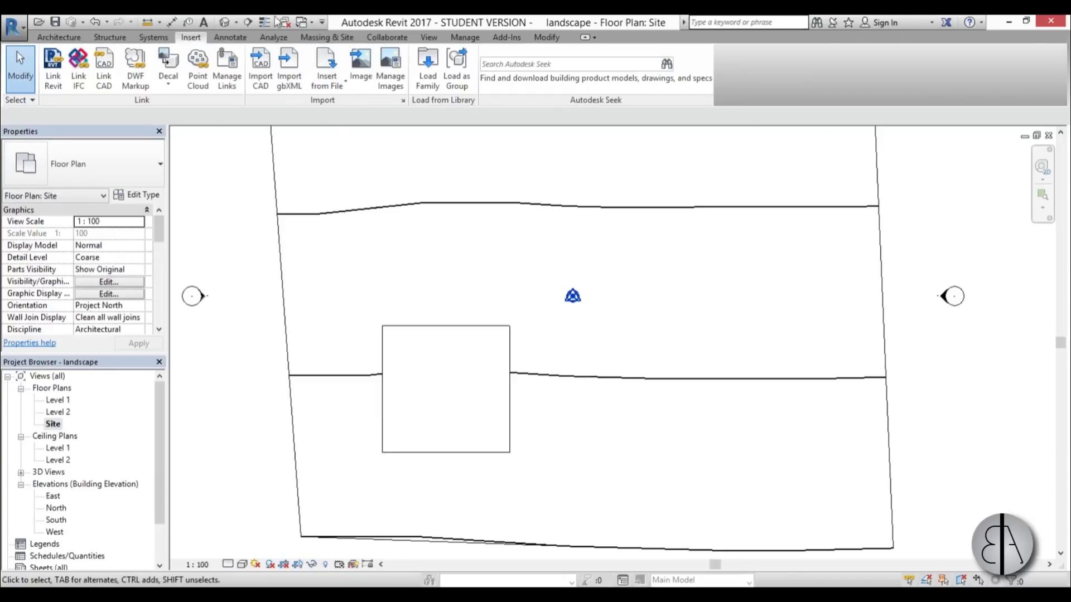
Step: Switch the site plan's visual style to Wireframe
{"action": "left_click", "coordinate": [328, 38]}
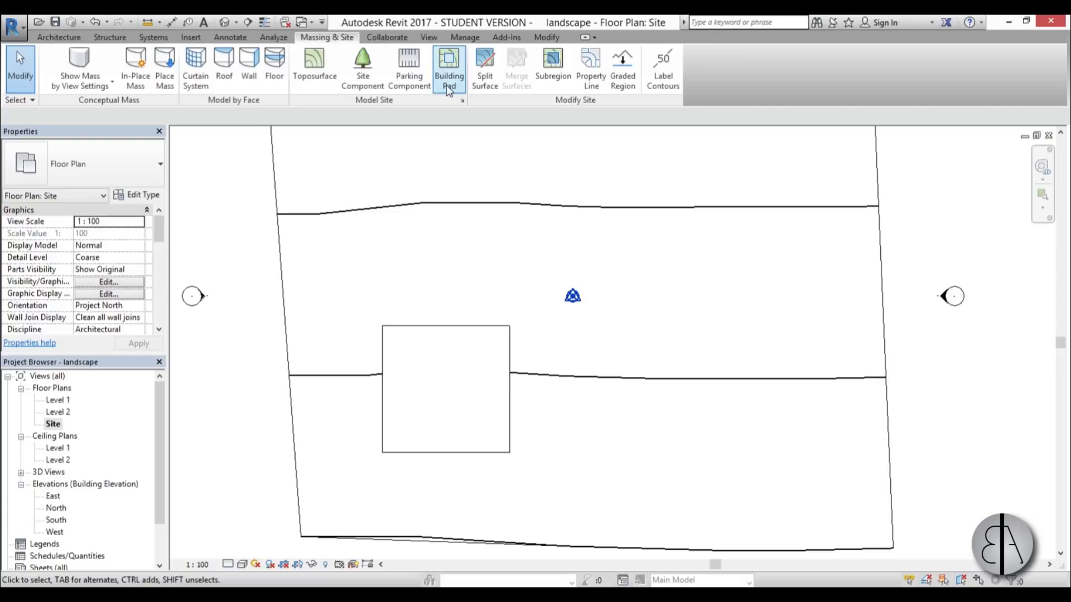
{"action": "left_click", "coordinate": [242, 564]}
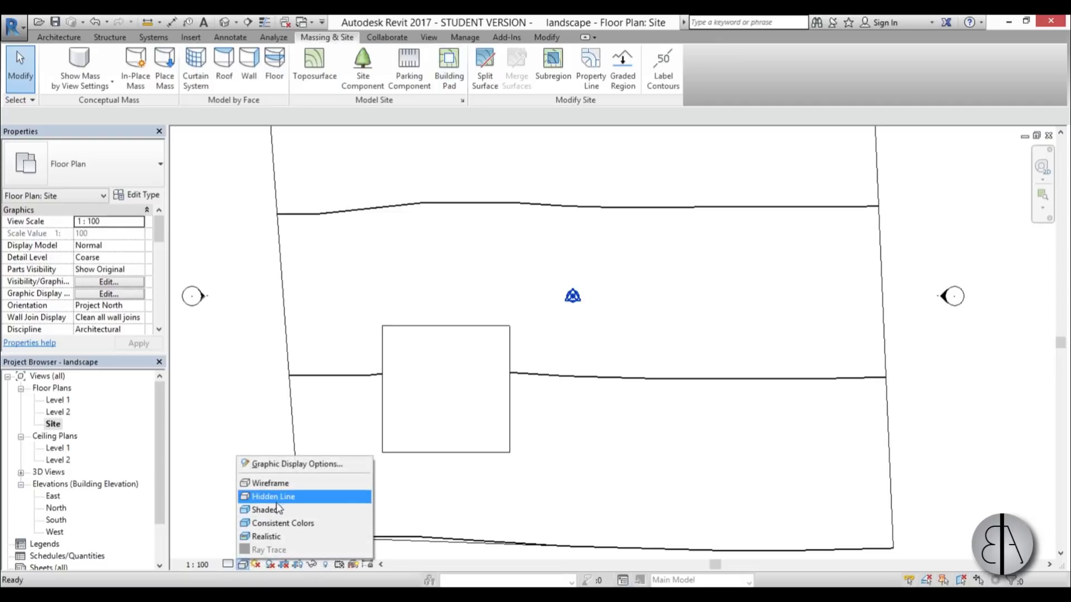
{"action": "left_click", "coordinate": [279, 484]}
{"action": "scroll", "coordinate": [434, 385], "scroll_direction": "up", "scroll_amount": 2}
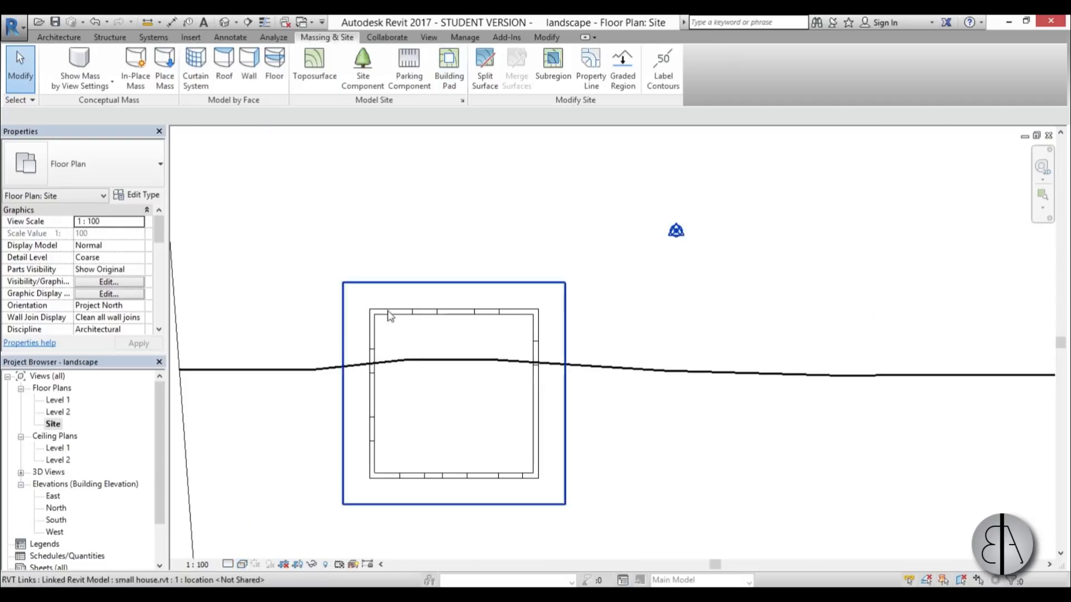
Step: Create a rectangular building pad around the linked small house and view it in 3D
{"action": "left_click", "coordinate": [454, 70]}
{"action": "scroll", "coordinate": [486, 135], "scroll_direction": "down", "scroll_amount": 2}
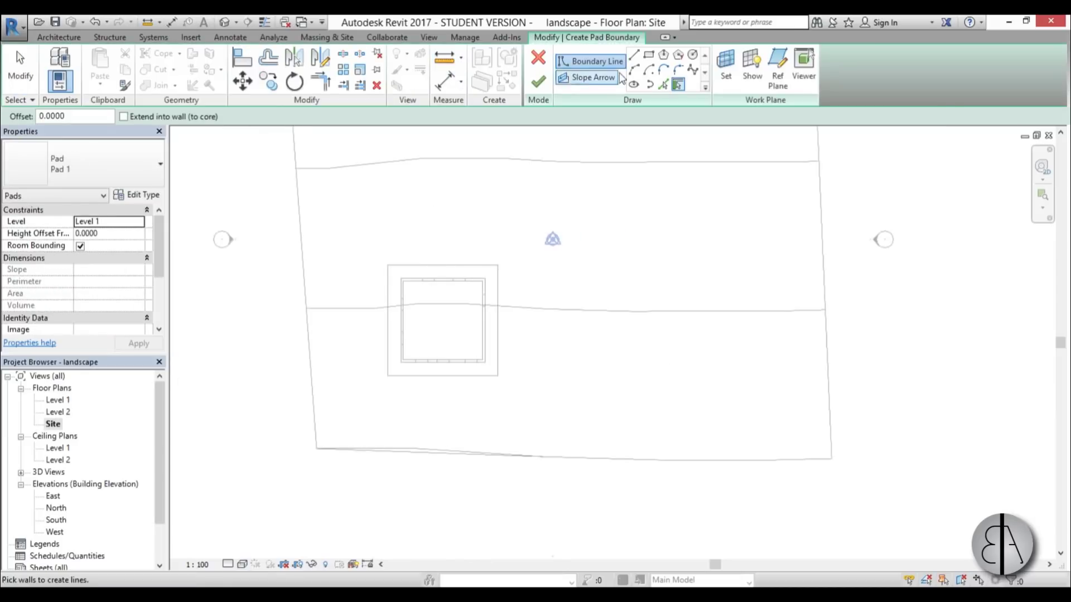
{"action": "left_click", "coordinate": [649, 54]}
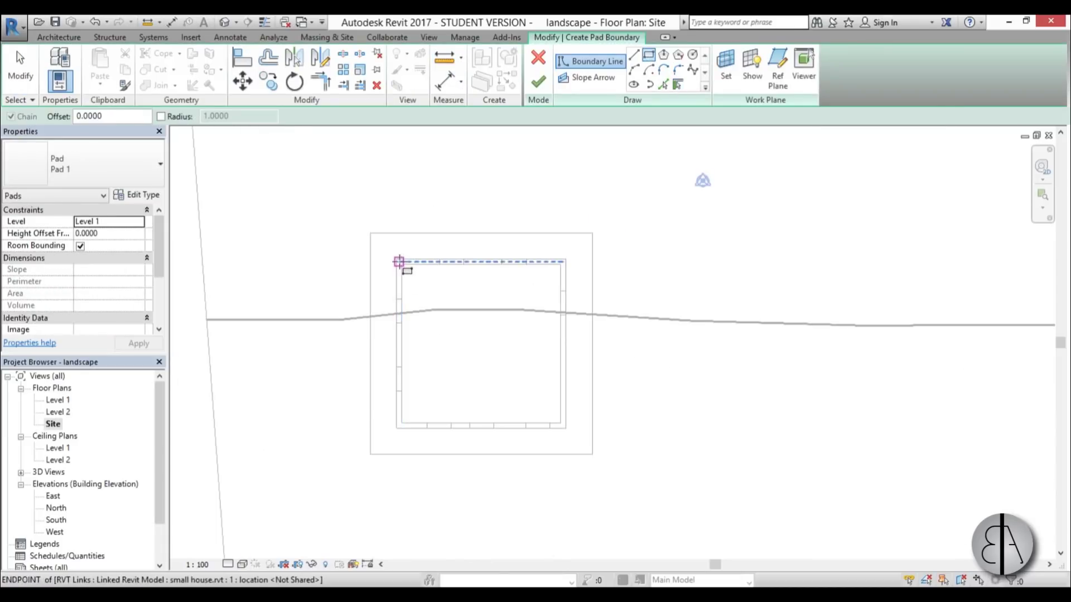
{"action": "left_click", "coordinate": [398, 266]}
{"action": "scroll", "coordinate": [491, 372], "scroll_direction": "up", "scroll_amount": 2}
{"action": "left_click", "coordinate": [582, 430]}
{"action": "left_click", "coordinate": [537, 82]}
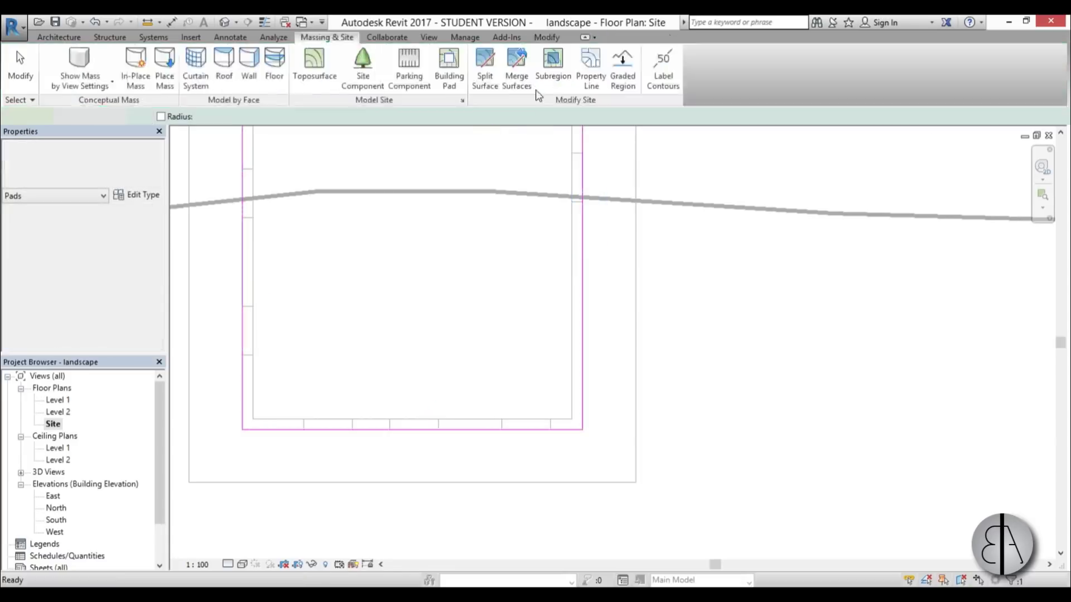
{"action": "scroll", "coordinate": [450, 337], "scroll_direction": "down", "scroll_amount": 2}
{"action": "key", "text": "Escape"}
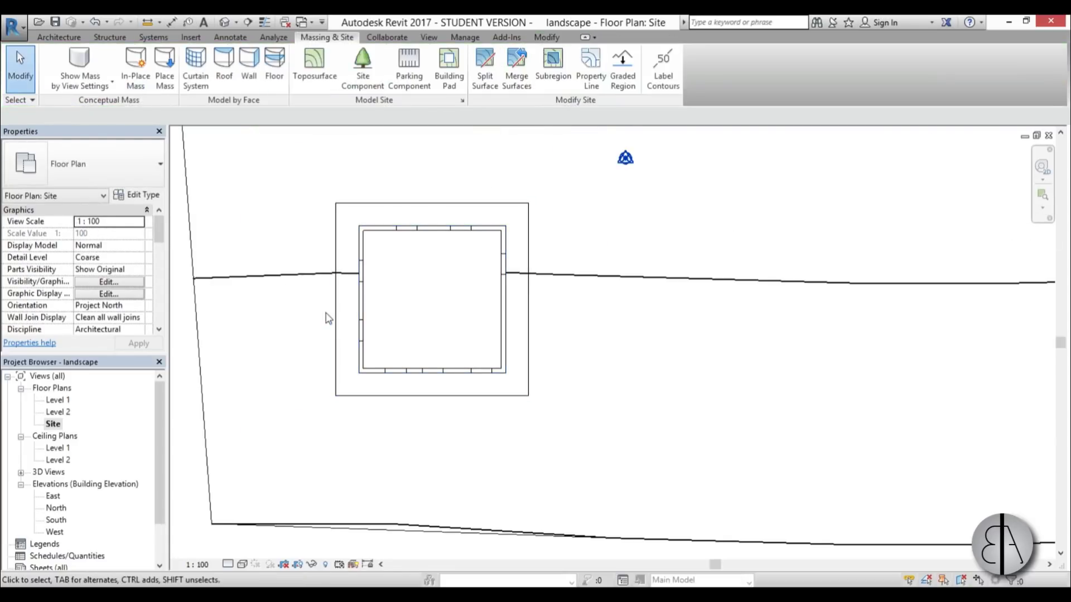
{"action": "left_click", "coordinate": [225, 23]}
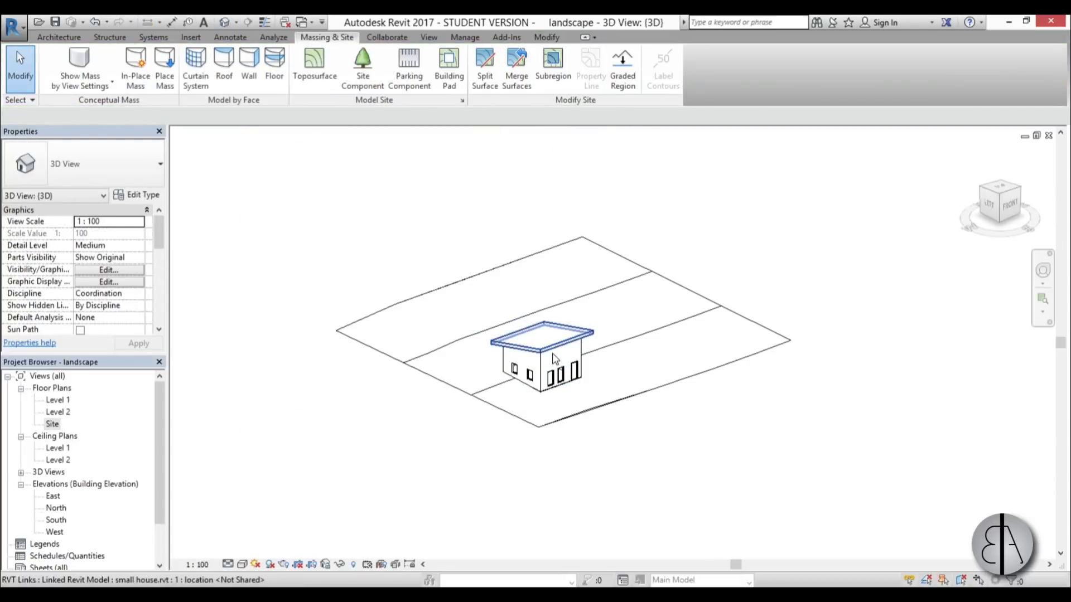
{"action": "left_click", "coordinate": [532, 371]}
{"action": "scroll", "coordinate": [565, 384], "scroll_direction": "up", "scroll_amount": 5}
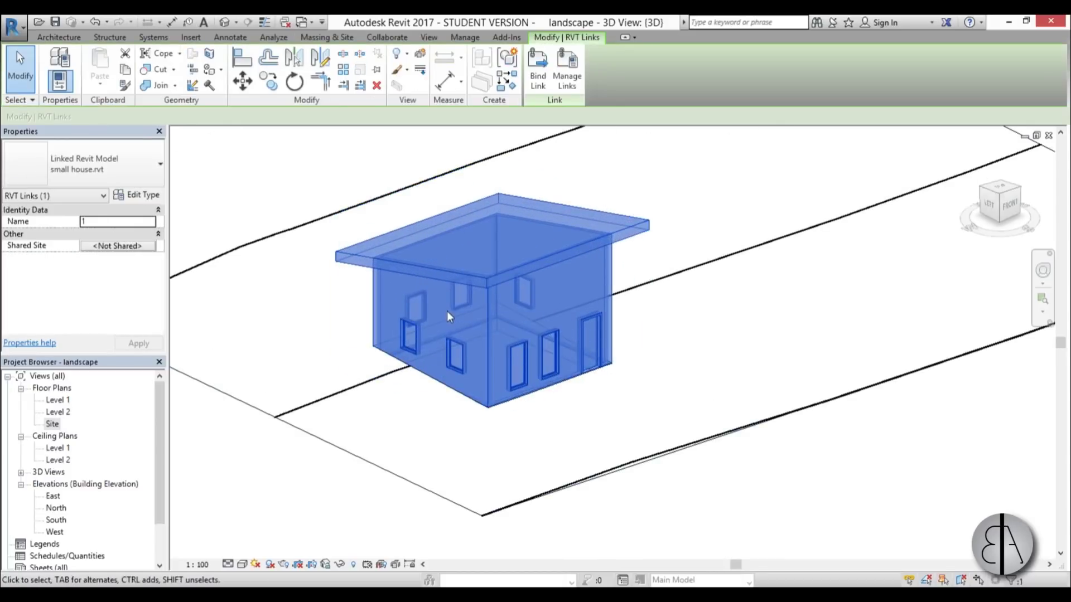
{"action": "scroll", "coordinate": [535, 262], "scroll_direction": "down", "scroll_amount": 5}
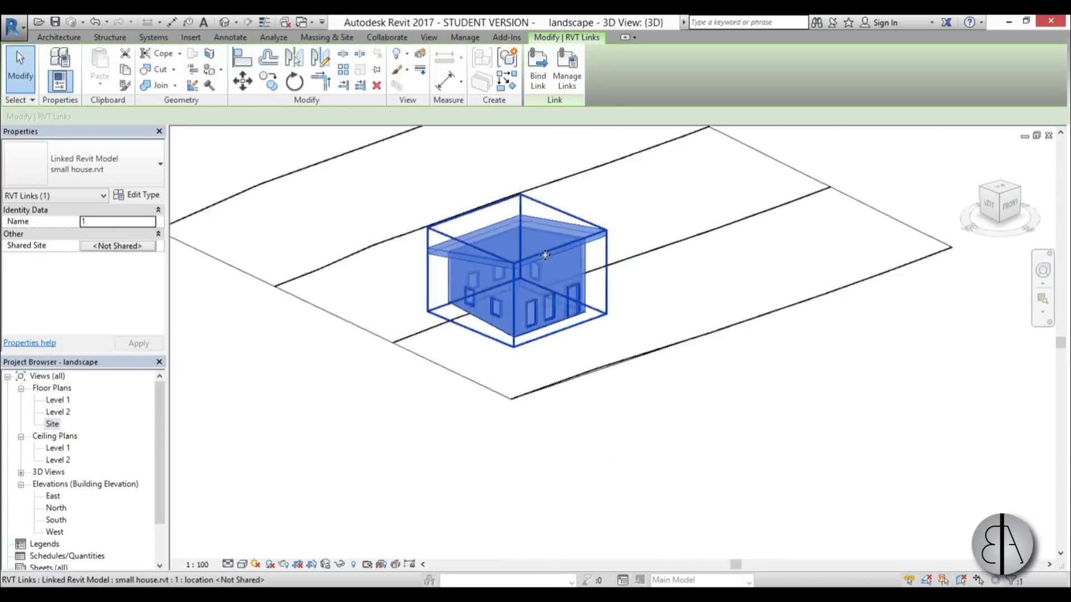
{"action": "scroll", "coordinate": [660, 344], "scroll_direction": "down", "scroll_amount": 1}
{"action": "scroll", "coordinate": [574, 133], "scroll_direction": "up", "scroll_amount": 4}
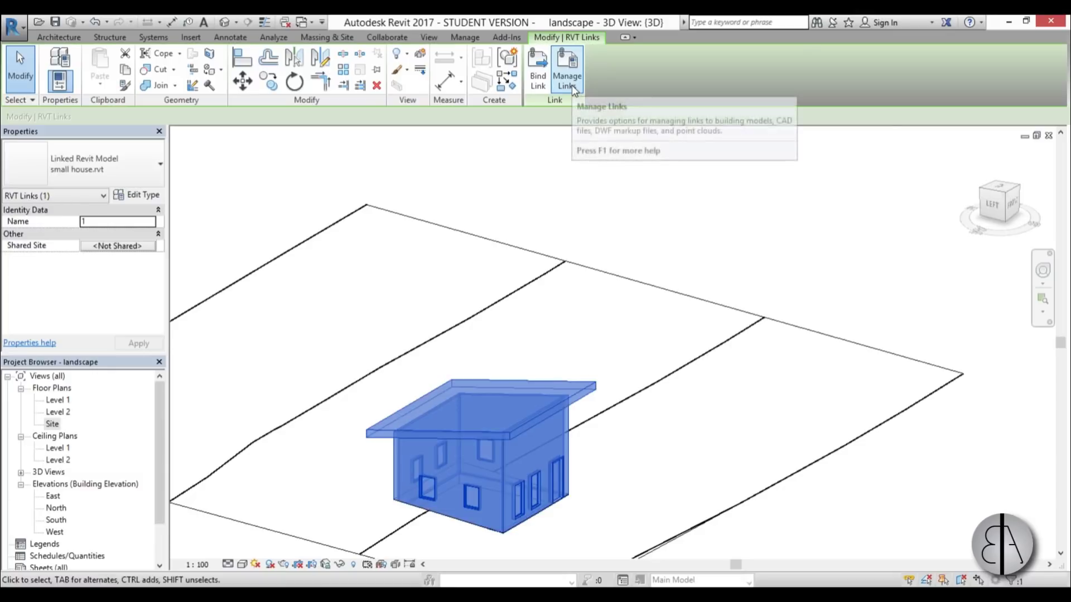
{"action": "left_click", "coordinate": [571, 85]}
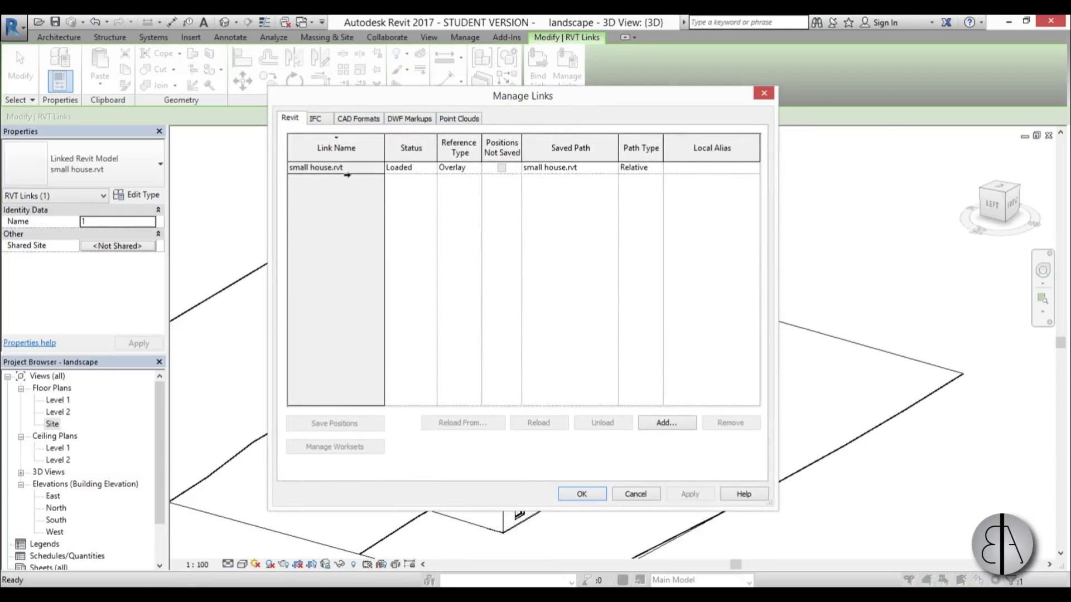
{"action": "left_click", "coordinate": [321, 169]}
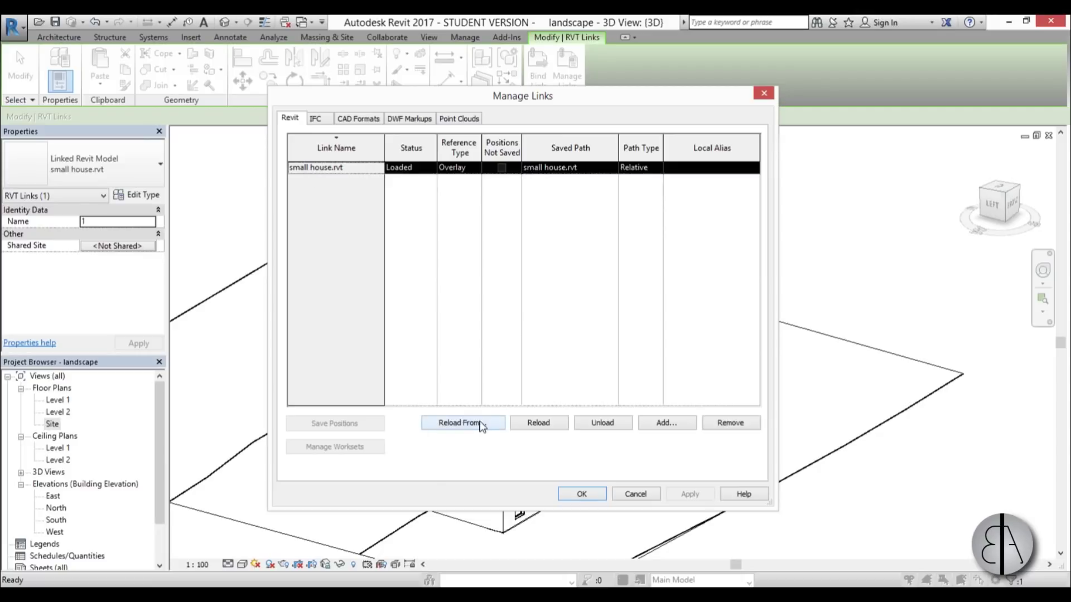
{"action": "left_click", "coordinate": [635, 495]}
{"action": "left_click", "coordinate": [520, 444]}
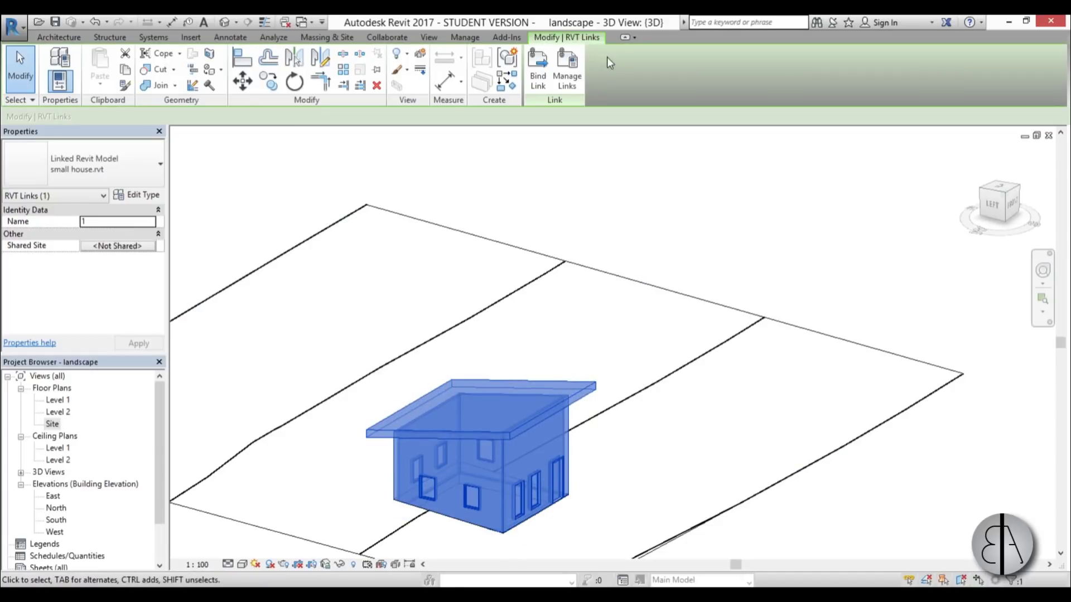
{"action": "left_click", "coordinate": [574, 81]}
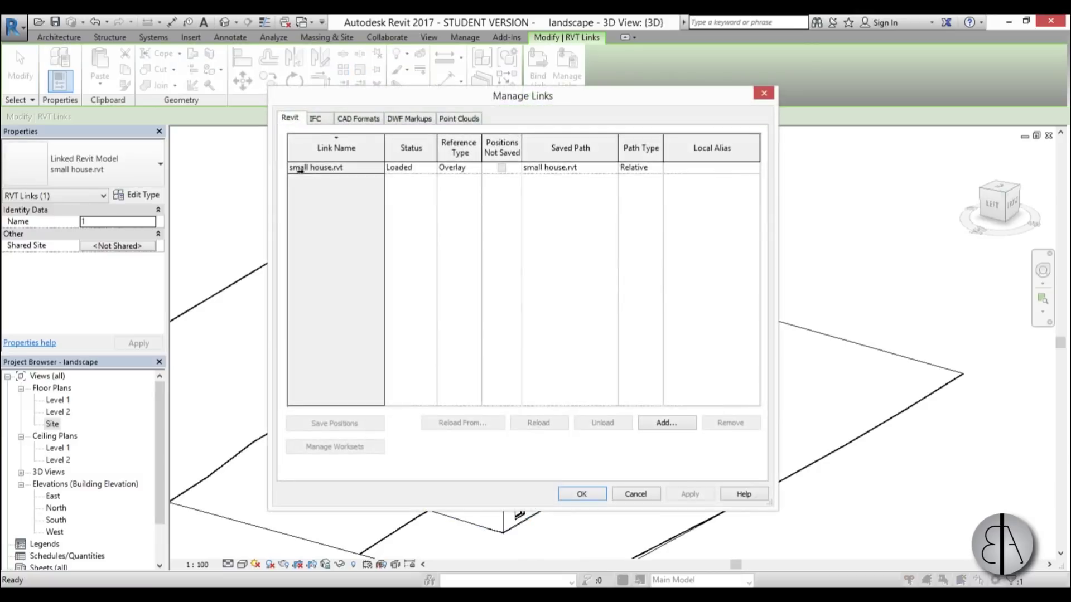
{"action": "left_click", "coordinate": [300, 169]}
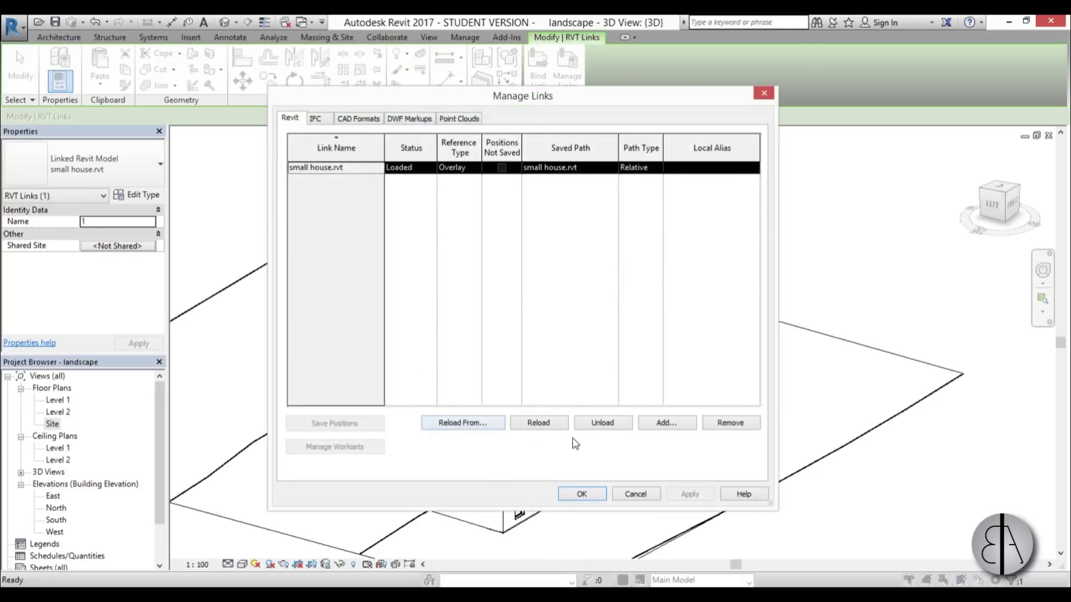
Step: Close the links list, clear the selection and return to the Site floor plan
{"action": "left_click", "coordinate": [582, 494]}
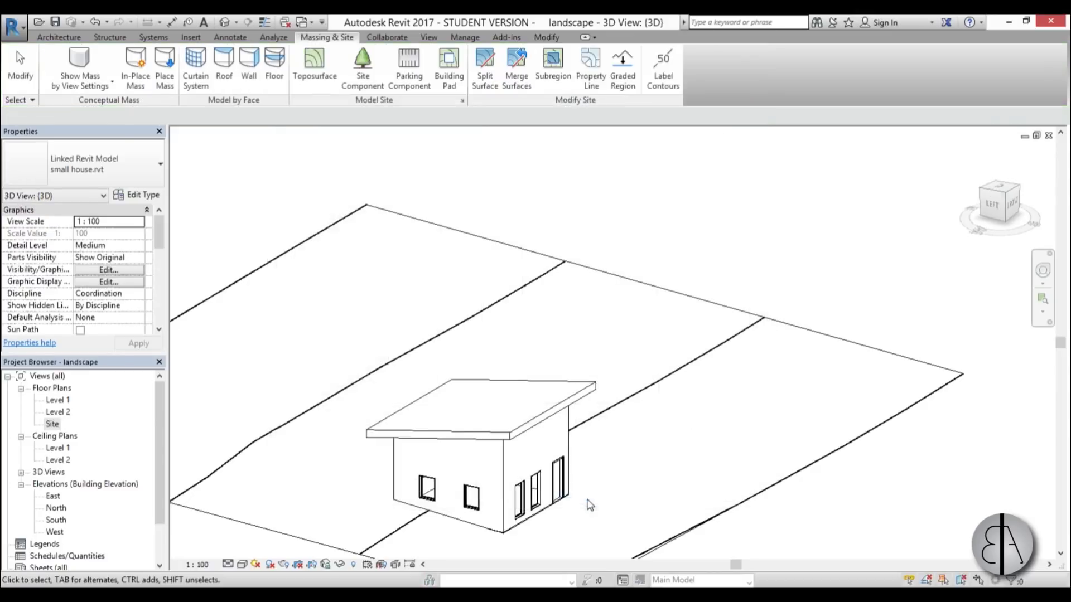
{"action": "left_click", "coordinate": [650, 372]}
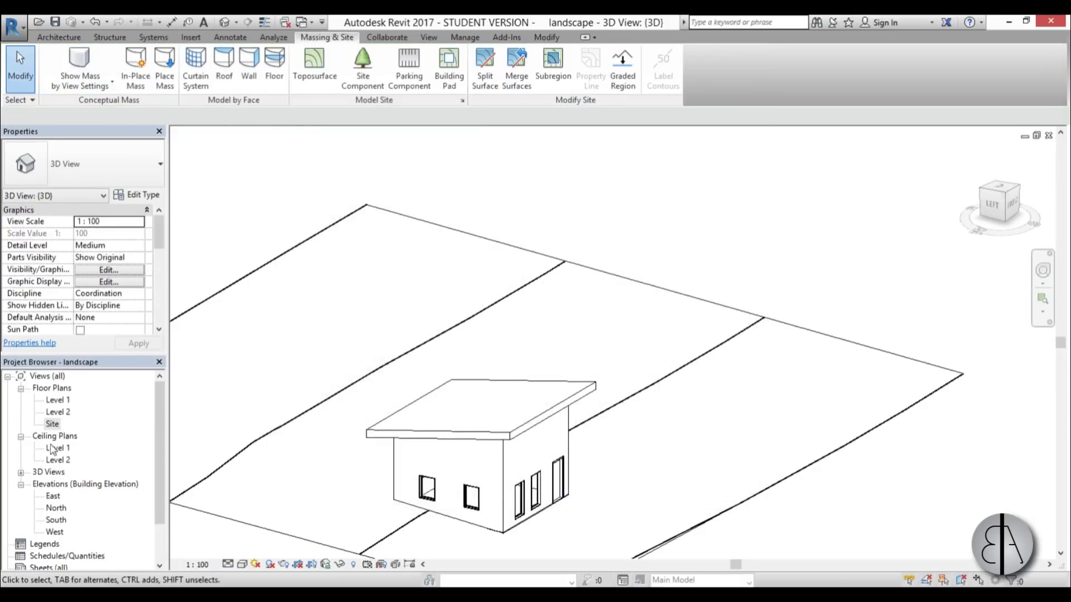
{"action": "double_click", "coordinate": [52, 424]}
{"action": "scroll", "coordinate": [390, 424], "scroll_direction": "down", "scroll_amount": 5}
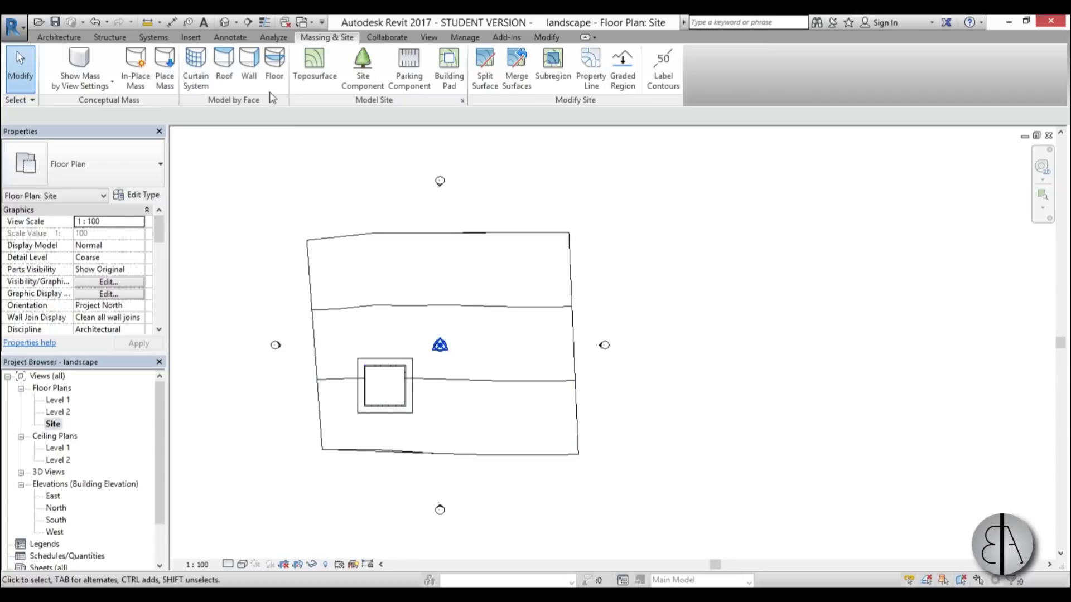
Step: Link the not so small house model and move it up-right on the site
{"action": "left_click", "coordinate": [67, 38]}
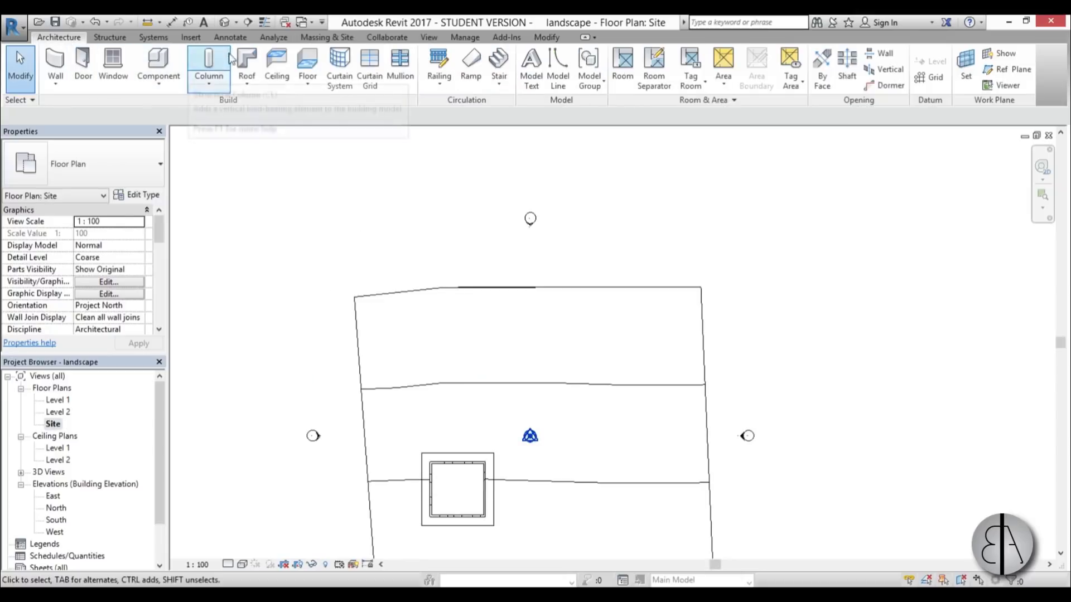
{"action": "left_click", "coordinate": [191, 37]}
{"action": "left_click", "coordinate": [56, 90]}
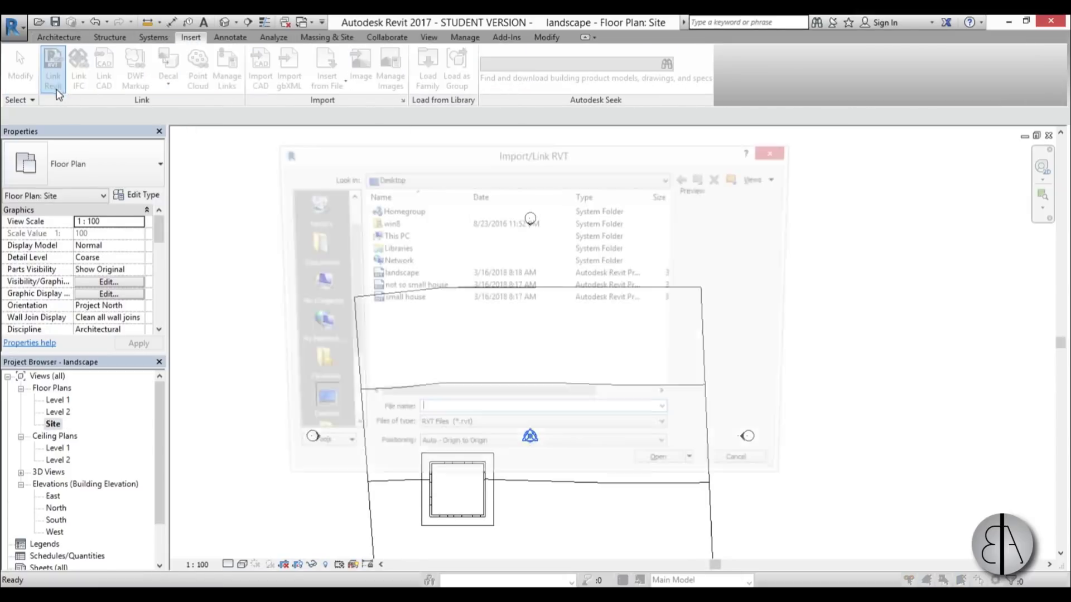
{"action": "left_click", "coordinate": [415, 284]}
{"action": "left_click", "coordinate": [658, 457]}
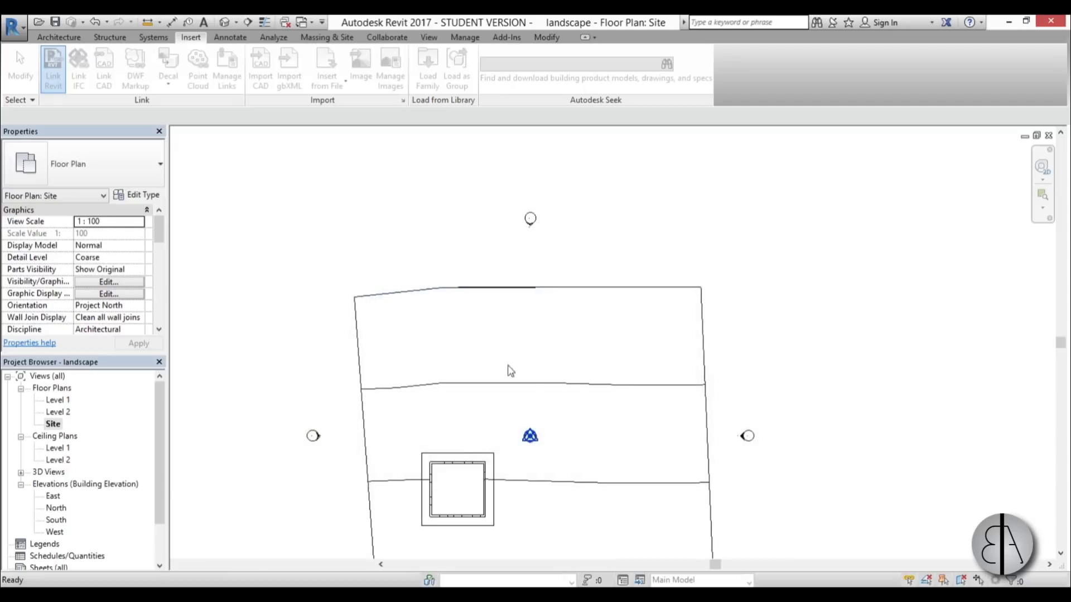
{"action": "left_click_drag", "start_coordinate": [557, 400], "coordinate": [615, 336]}
Step: In the East elevation, drag the linked not so small house up onto the sloping ground line
{"action": "double_click", "coordinate": [742, 440]}
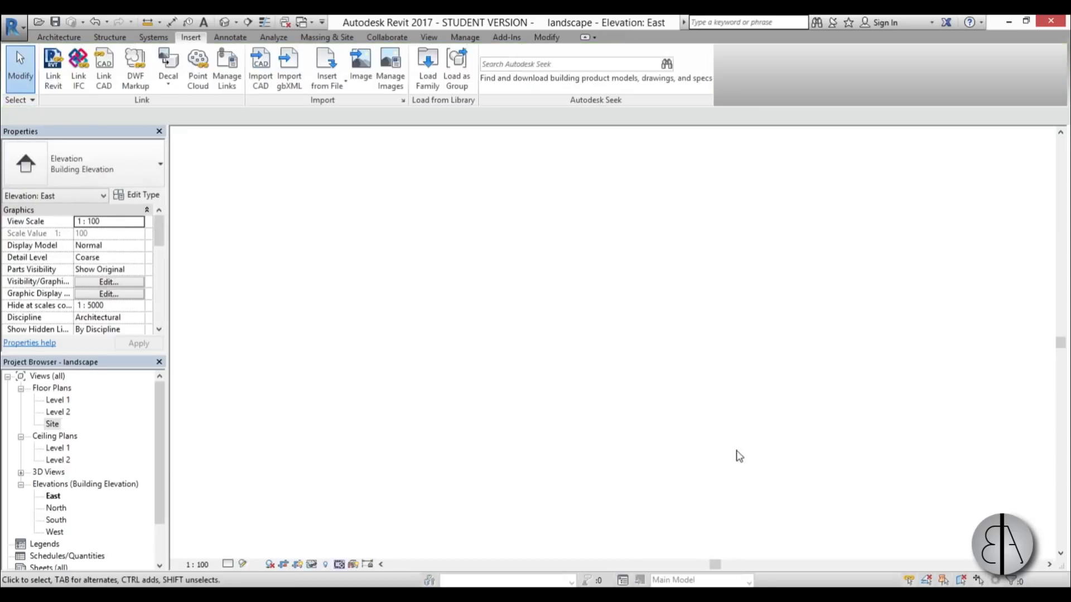
{"action": "scroll", "coordinate": [660, 363], "scroll_direction": "up", "scroll_amount": 6}
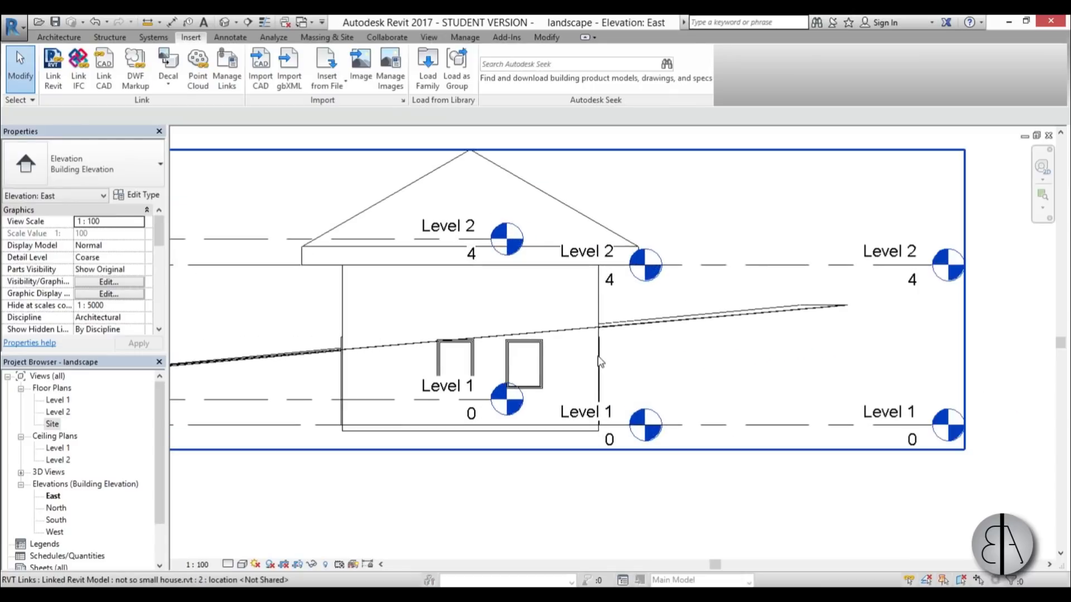
{"action": "left_click", "coordinate": [601, 312]}
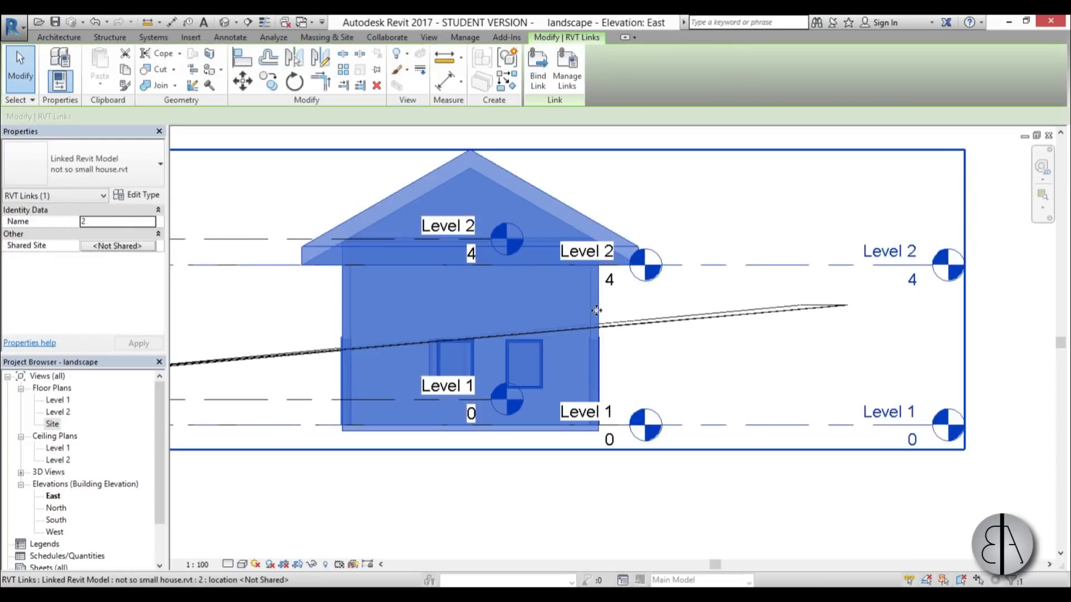
{"action": "scroll", "coordinate": [596, 311], "scroll_direction": "down", "scroll_amount": 4}
{"action": "scroll", "coordinate": [597, 311], "scroll_direction": "up", "scroll_amount": 4}
{"action": "left_click_drag", "start_coordinate": [597, 310], "coordinate": [592, 243]}
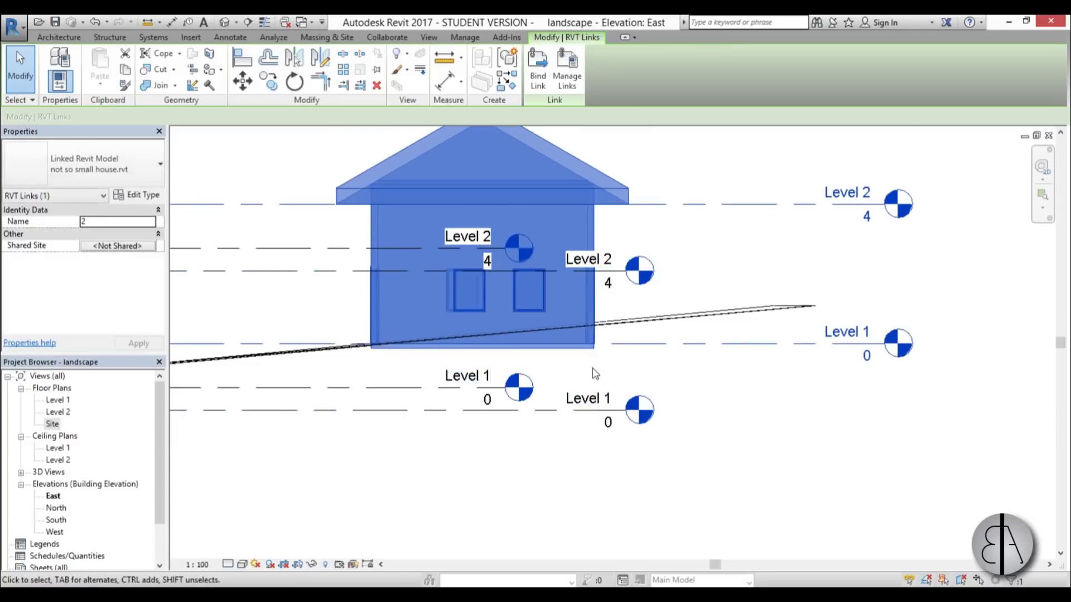
{"action": "left_click", "coordinate": [717, 388]}
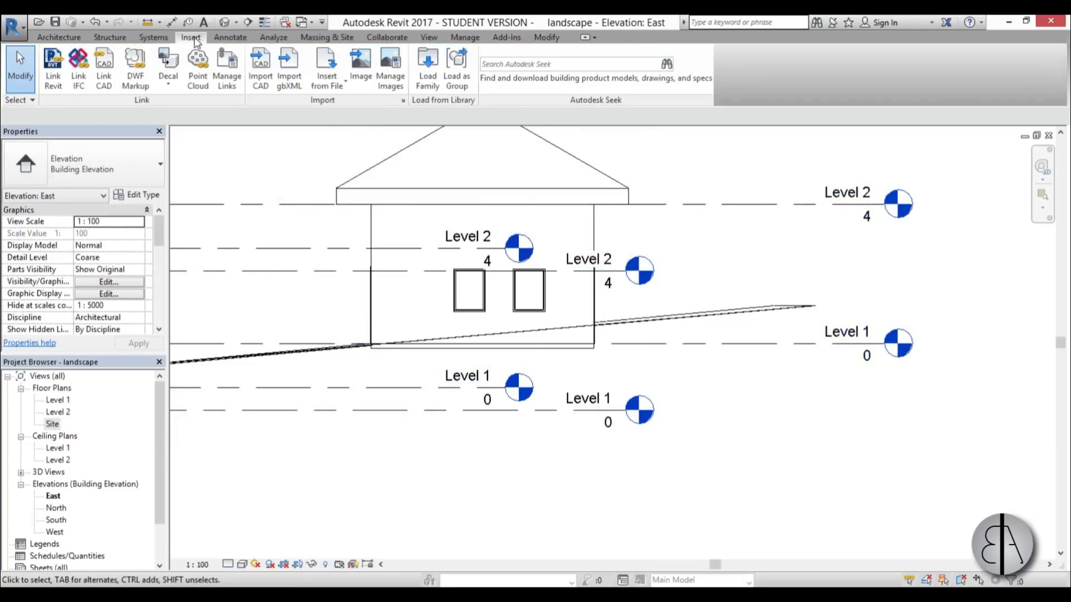
Step: Open the default 3D view and orbit to inspect both linked houses on the site
{"action": "left_click", "coordinate": [225, 22]}
{"action": "middle_click_drag", "start_coordinate": [502, 335], "coordinate": [530, 385], "text": "shift"}
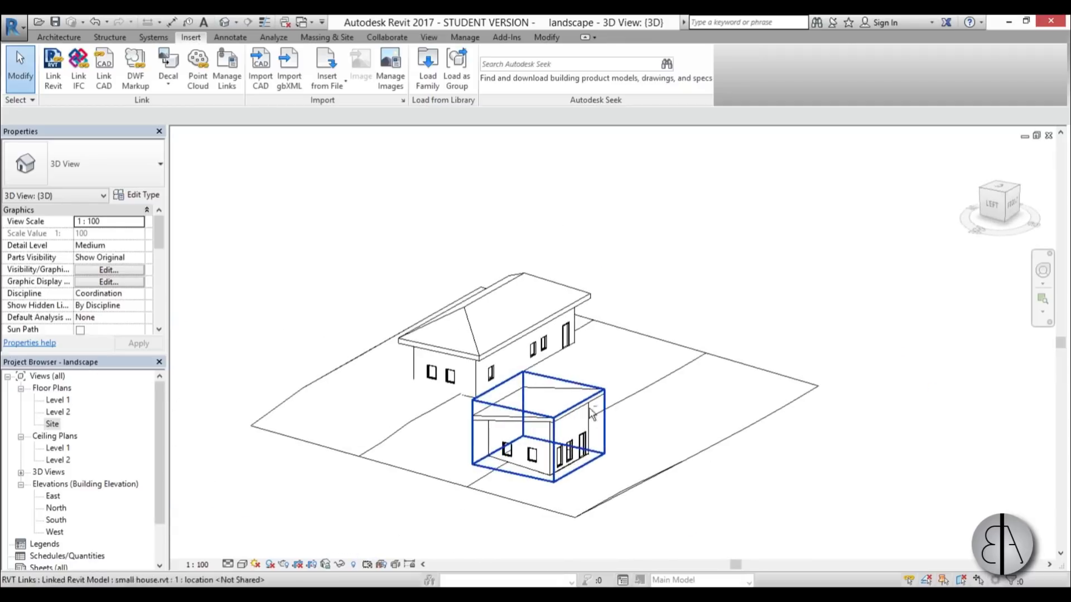
{"action": "scroll", "coordinate": [619, 327], "scroll_direction": "up", "scroll_amount": 3}
{"action": "left_click", "coordinate": [509, 316]}
{"action": "scroll", "coordinate": [672, 282], "scroll_direction": "down", "scroll_amount": 5}
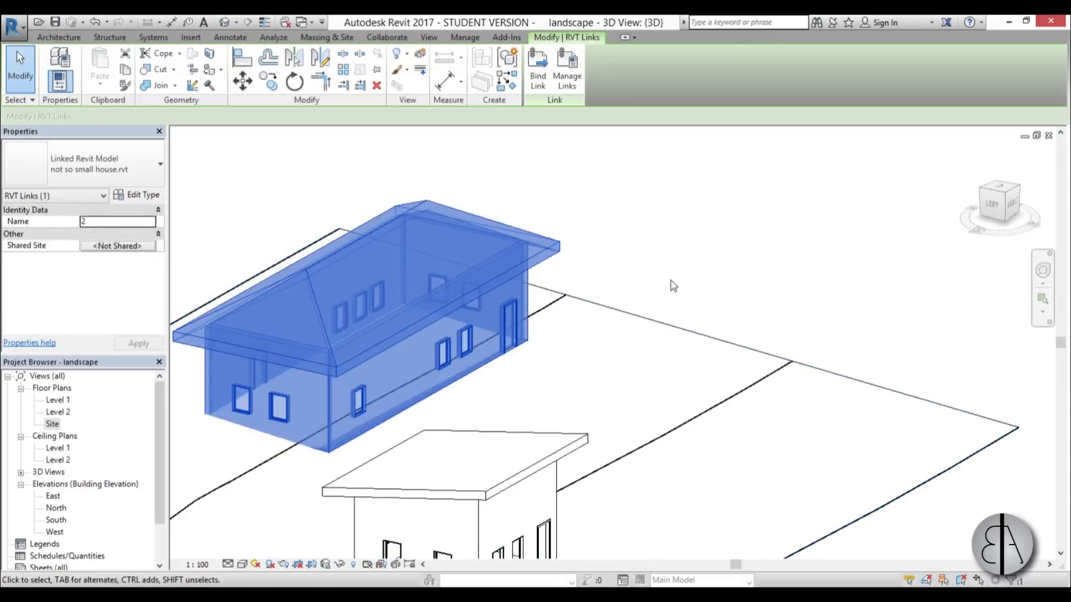
{"action": "middle_click_drag", "start_coordinate": [744, 329], "coordinate": [729, 271], "text": "shift"}
{"action": "scroll", "coordinate": [812, 333], "scroll_direction": "up", "scroll_amount": 4}
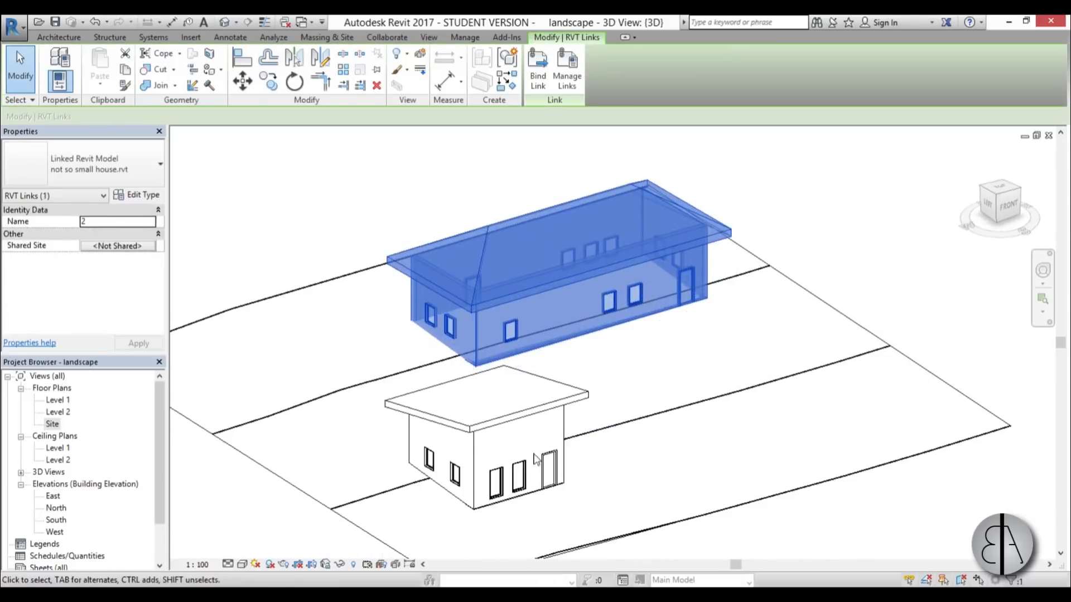
{"action": "left_click", "coordinate": [848, 290]}
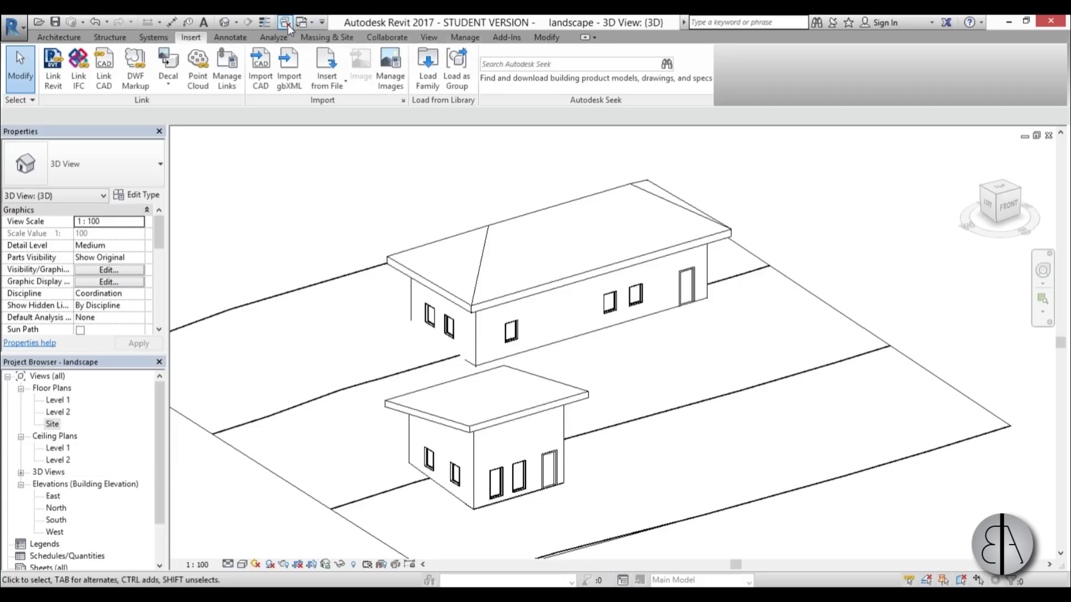
Step: Close hidden windows and the landscape project, then orbit and pan the not so small house
{"action": "left_click", "coordinate": [285, 23]}
{"action": "left_click", "coordinate": [1049, 136]}
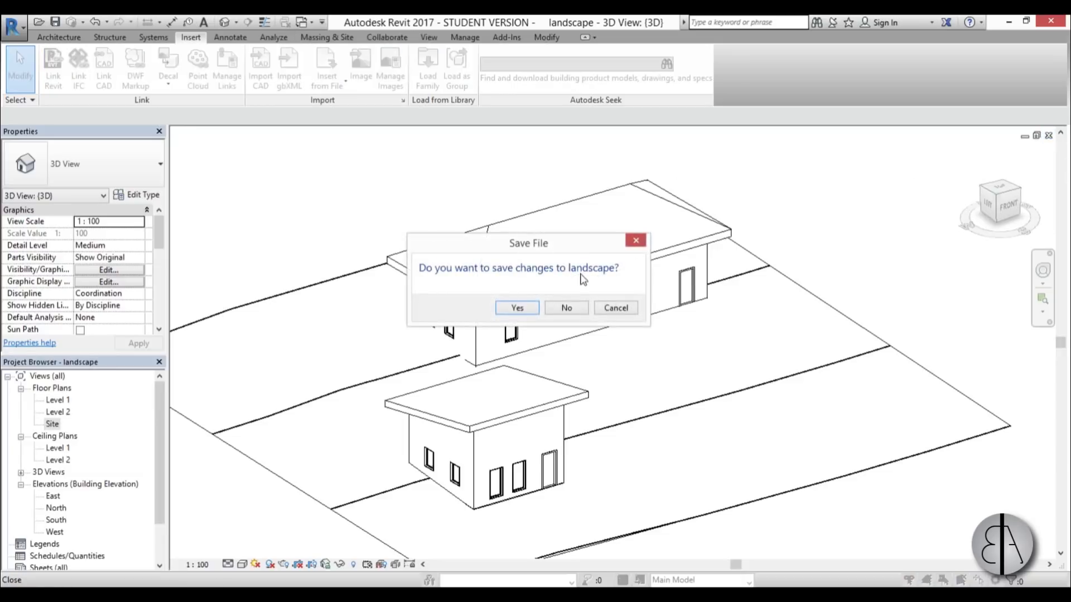
{"action": "left_click", "coordinate": [517, 309]}
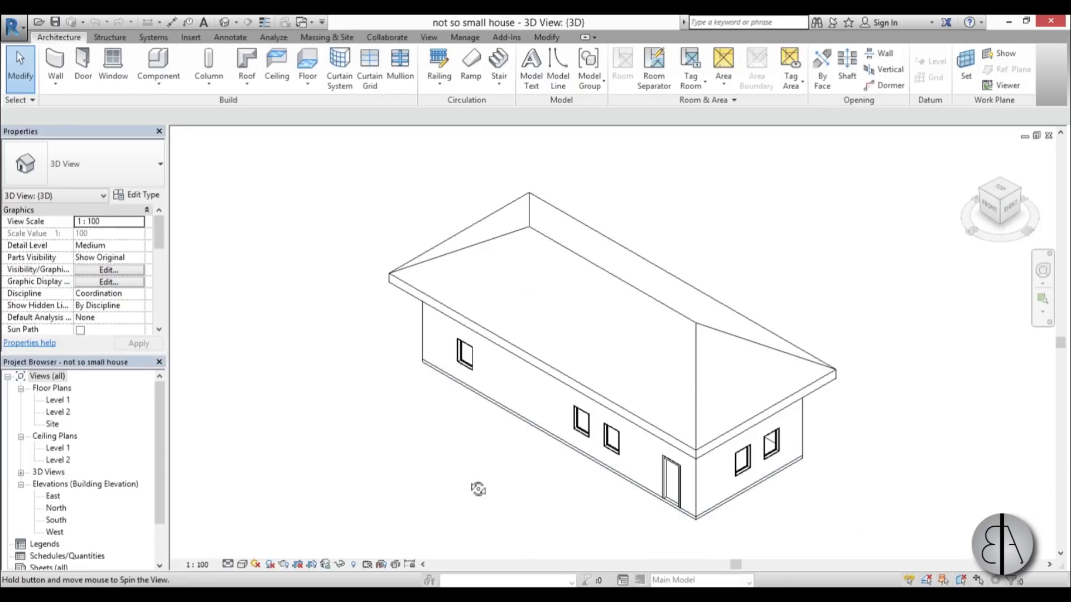
{"action": "middle_click_drag", "start_coordinate": [478, 488], "coordinate": [759, 304], "text": "shift"}
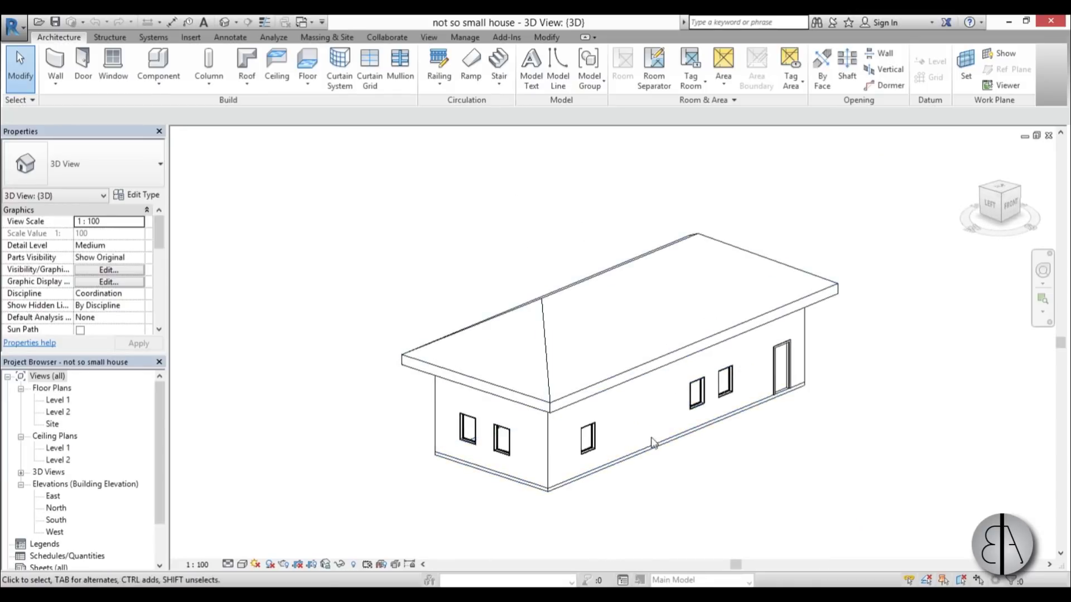
{"action": "middle_click_drag", "start_coordinate": [652, 443], "coordinate": [527, 435]}
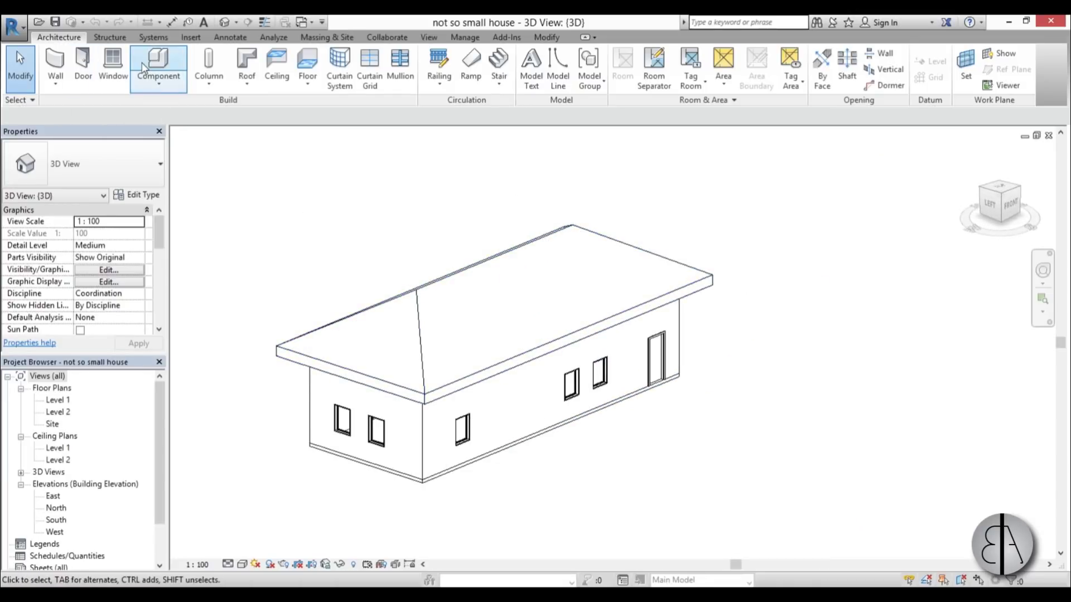
Step: Open the Level 2 floor plan and start a wall of type CW 102-85-100p
{"action": "left_click", "coordinate": [58, 400]}
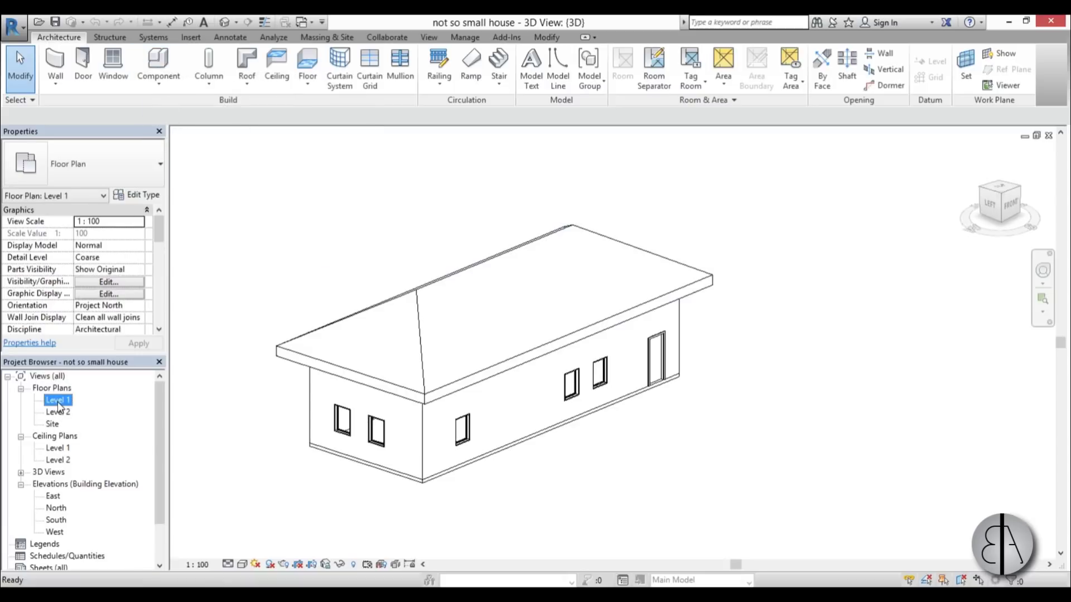
{"action": "double_click", "coordinate": [58, 400]}
{"action": "double_click", "coordinate": [58, 412]}
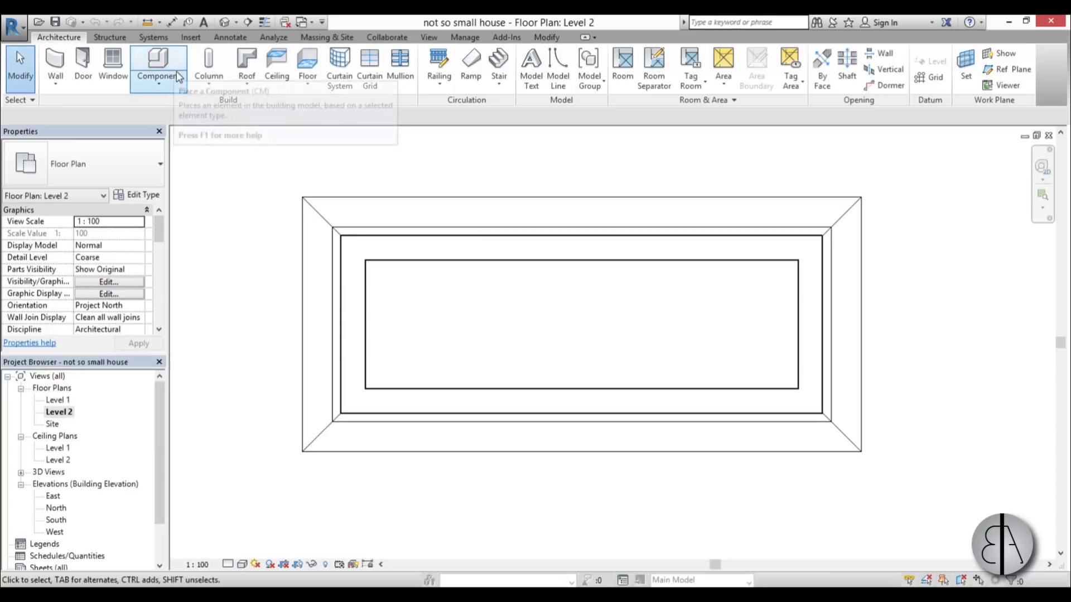
{"action": "key", "text": "w"}
{"action": "key", "text": "a"}
{"action": "left_click", "coordinate": [109, 156]}
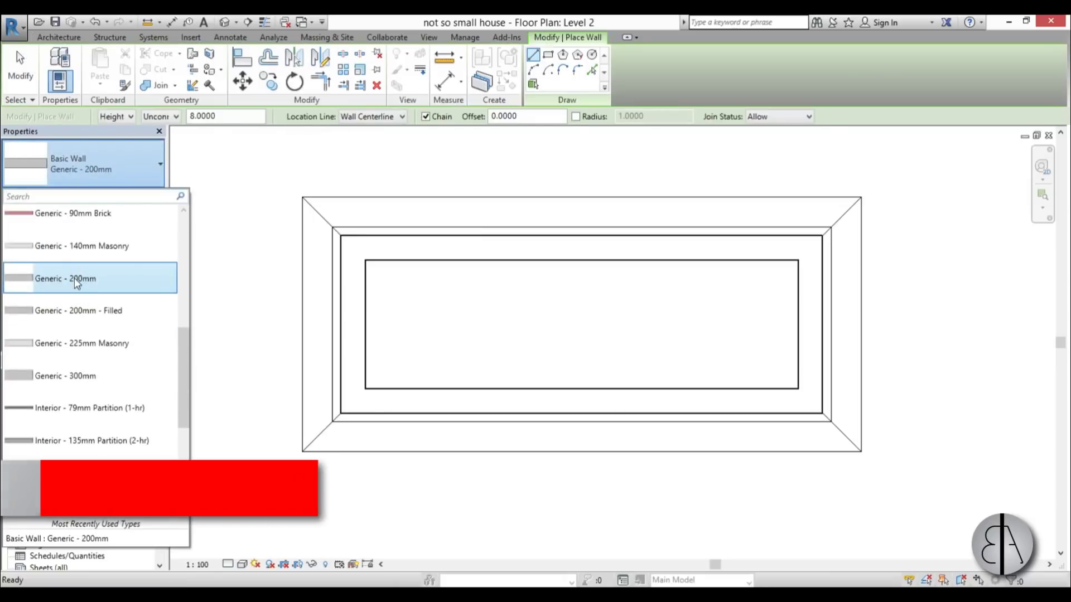
{"action": "scroll", "coordinate": [83, 278], "scroll_direction": "up", "scroll_amount": 3}
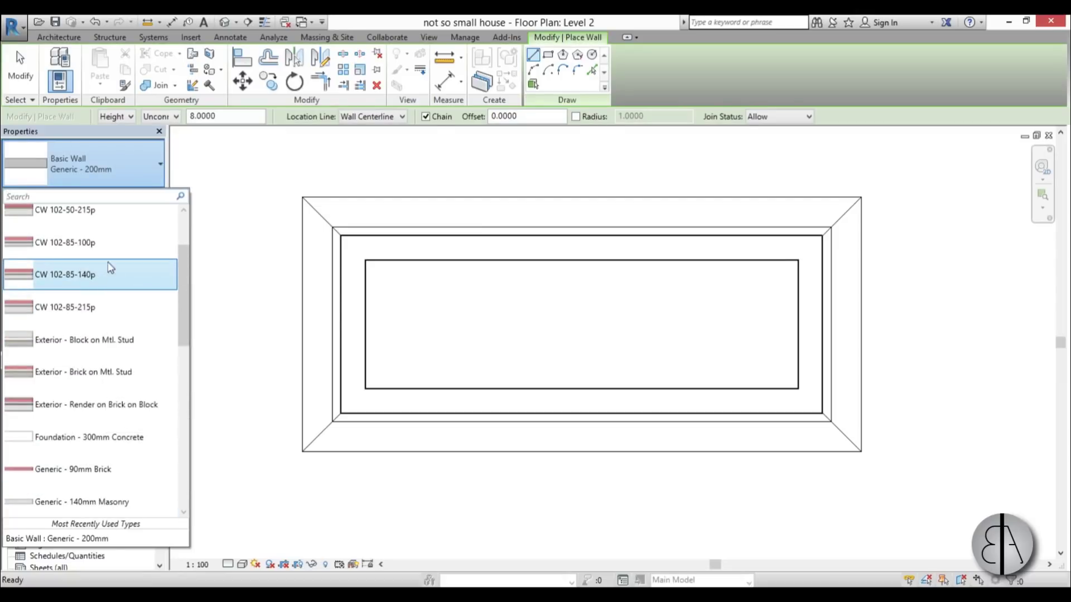
{"action": "left_click", "coordinate": [106, 243]}
Step: Draw a small rectangle of walls on Level 2 in Rectangle mode
{"action": "scroll", "coordinate": [415, 321], "scroll_direction": "up", "scroll_amount": 2}
{"action": "left_click", "coordinate": [548, 54]}
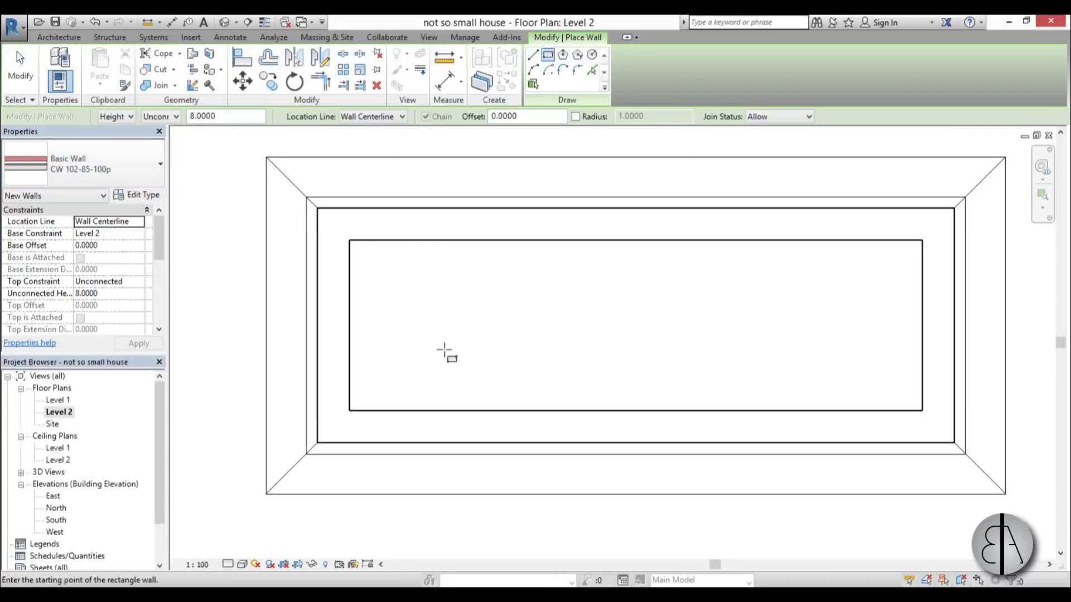
{"action": "scroll", "coordinate": [441, 352], "scroll_direction": "up", "scroll_amount": 1}
{"action": "left_click", "coordinate": [394, 374]}
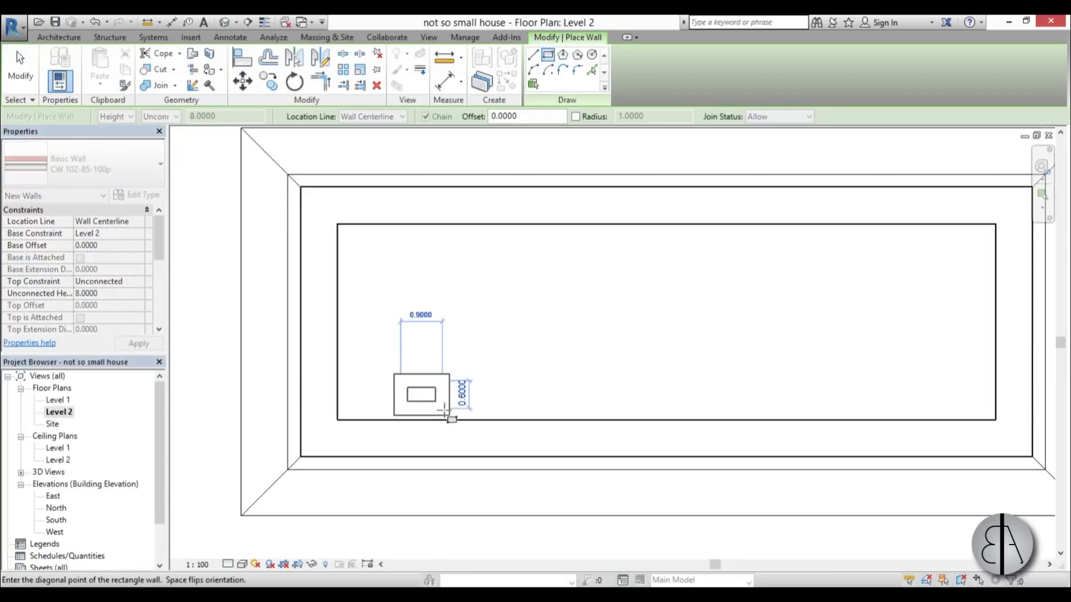
{"action": "left_click", "coordinate": [450, 420]}
{"action": "key", "text": "Escape"}
{"action": "key", "text": "Escape"}
Step: Change the rectangle's walls to Generic - 90mm Brick
{"action": "left_click", "coordinate": [446, 408]}
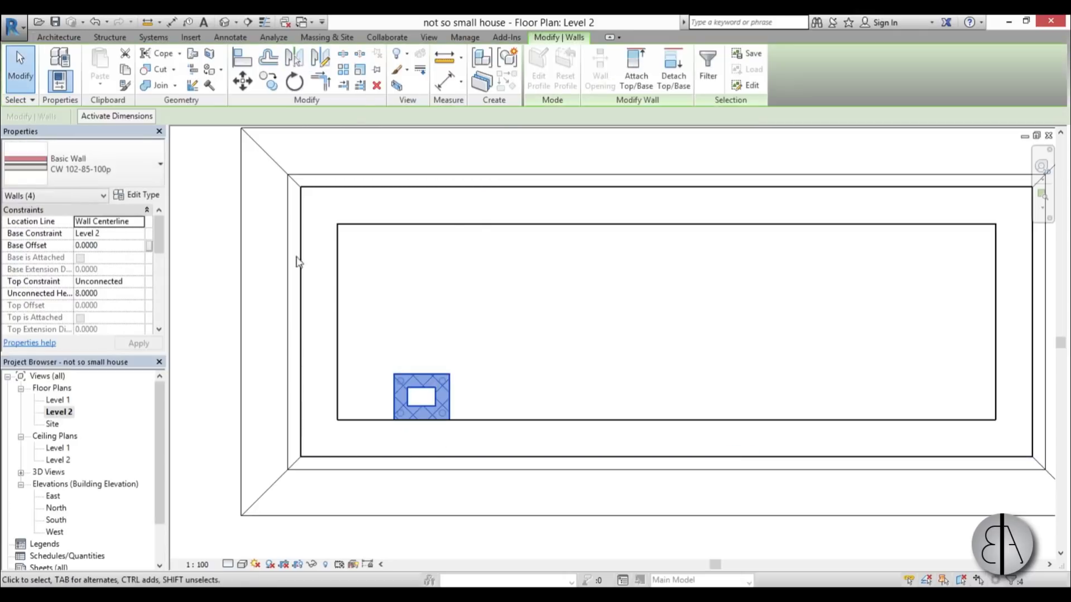
{"action": "left_click", "coordinate": [85, 178]}
{"action": "scroll", "coordinate": [100, 302], "scroll_direction": "down", "scroll_amount": 3}
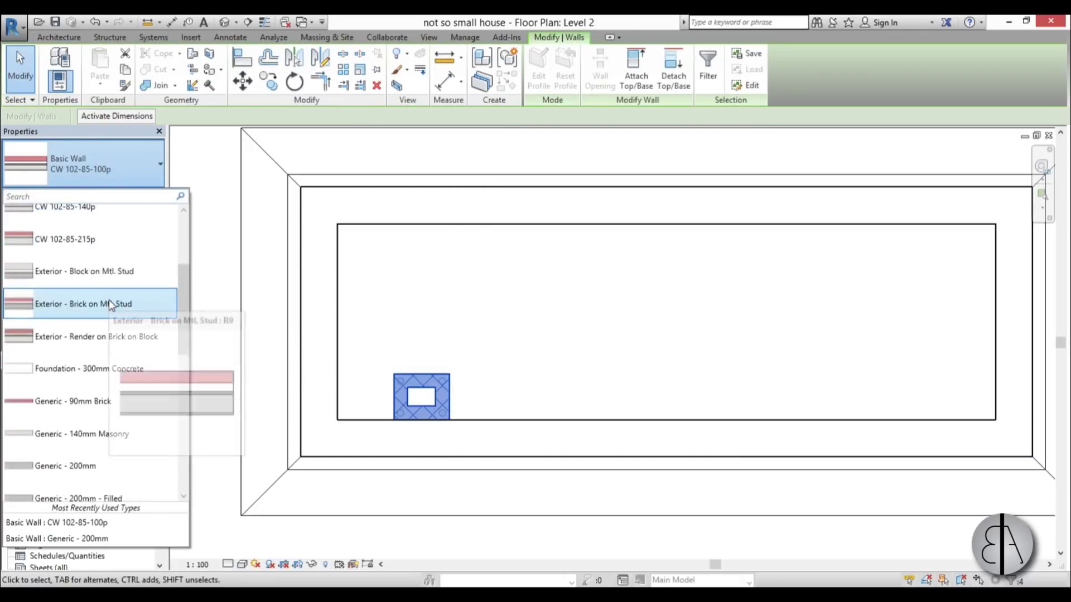
{"action": "left_click", "coordinate": [104, 404]}
{"action": "scroll", "coordinate": [452, 409], "scroll_direction": "up", "scroll_amount": 3}
Step: Drag the right and bottom walls inward to shrink the chimney footprint
{"action": "left_click", "coordinate": [491, 388]}
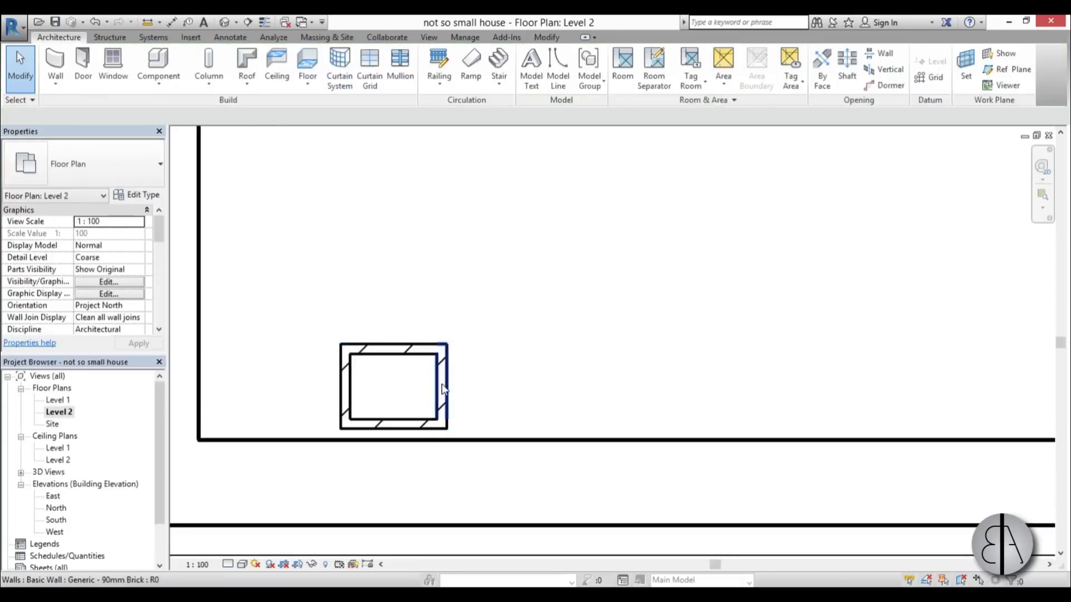
{"action": "left_click", "coordinate": [441, 385]}
{"action": "left_click_drag", "start_coordinate": [441, 384], "coordinate": [388, 386]}
{"action": "left_click", "coordinate": [371, 425]}
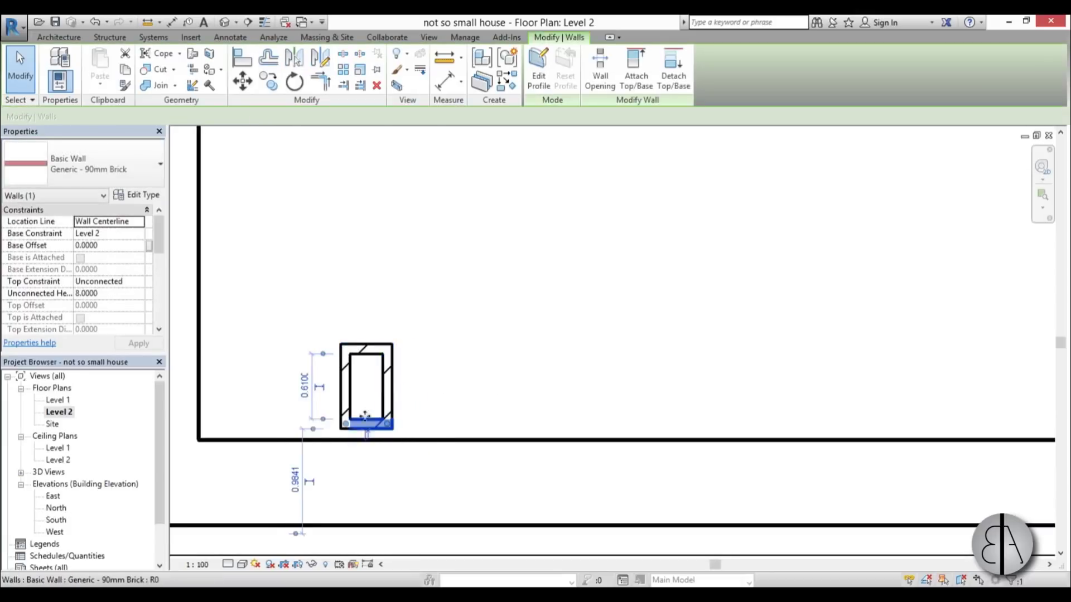
{"action": "left_click_drag", "start_coordinate": [370, 425], "coordinate": [381, 386]}
{"action": "scroll", "coordinate": [357, 362], "scroll_direction": "up", "scroll_amount": 2}
{"action": "left_click", "coordinate": [437, 379]}
{"action": "scroll", "coordinate": [381, 385], "scroll_direction": "down", "scroll_amount": 2}
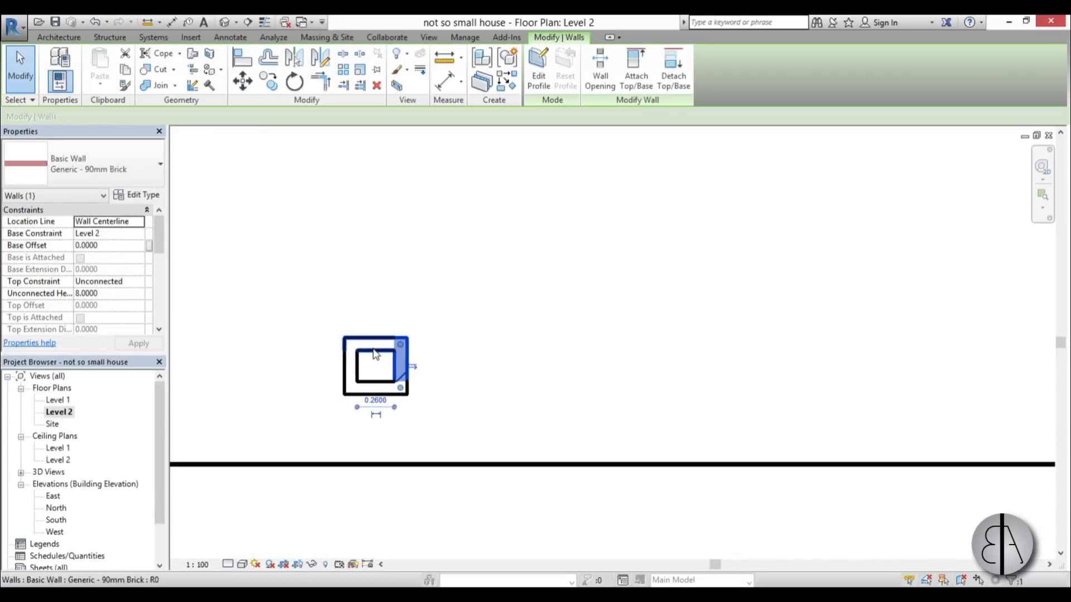
Step: Select all four chimney walls as a chain and view them in the Default 3D View
{"action": "key", "text": "Tab"}
{"action": "left_click", "coordinate": [373, 346]}
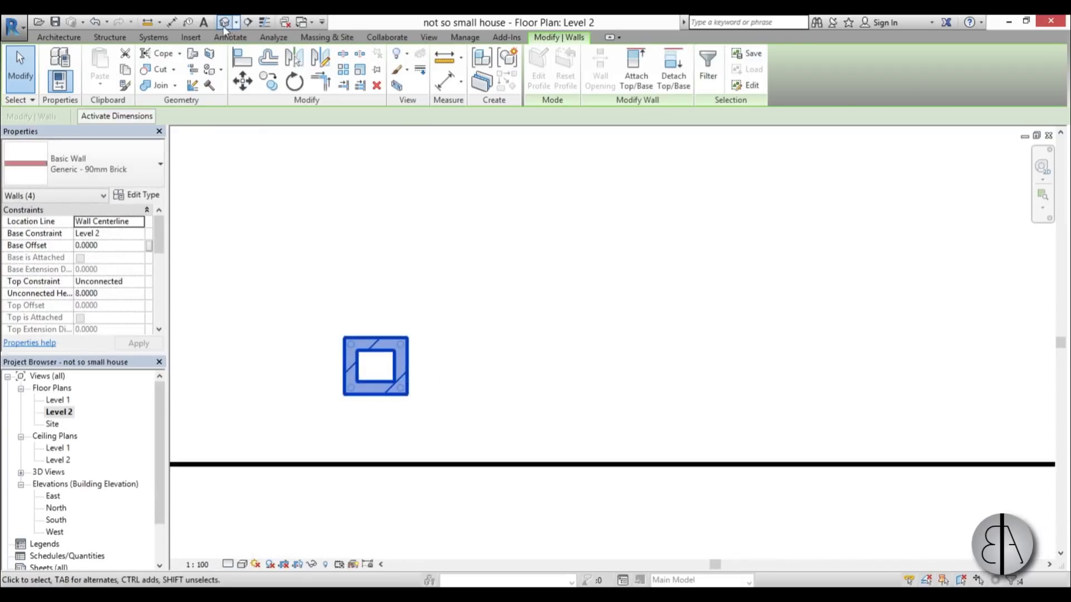
{"action": "left_click", "coordinate": [248, 22]}
{"action": "scroll", "coordinate": [401, 158], "scroll_direction": "up", "scroll_amount": 5}
Step: Set the chimney walls' Unconnected Height to 6, then to 4.0000
{"action": "key", "text": "Tab"}
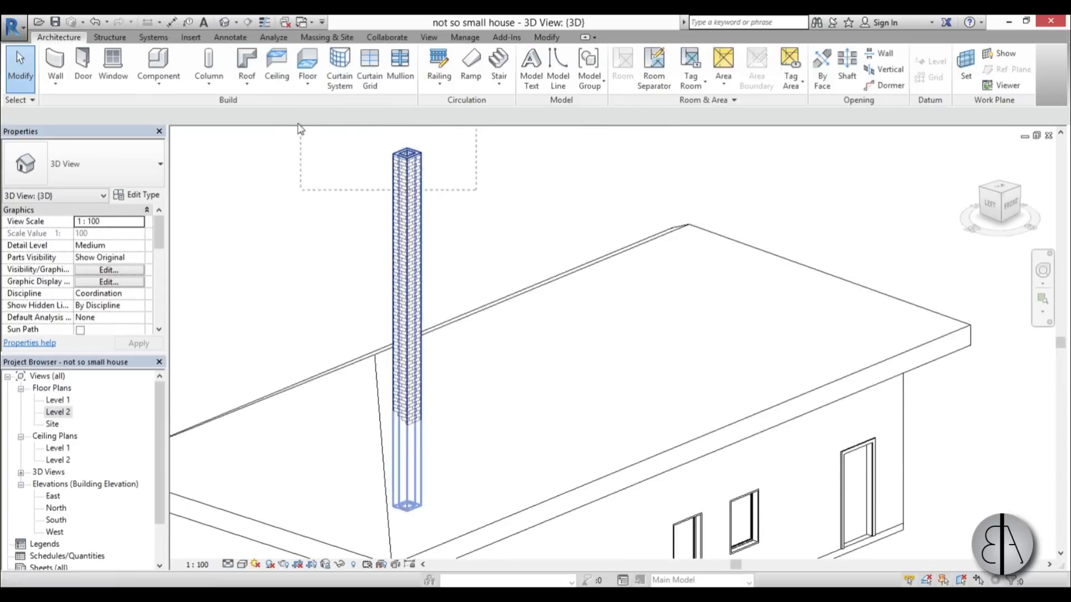
{"action": "left_click", "coordinate": [401, 159]}
{"action": "left_click", "coordinate": [127, 295]}
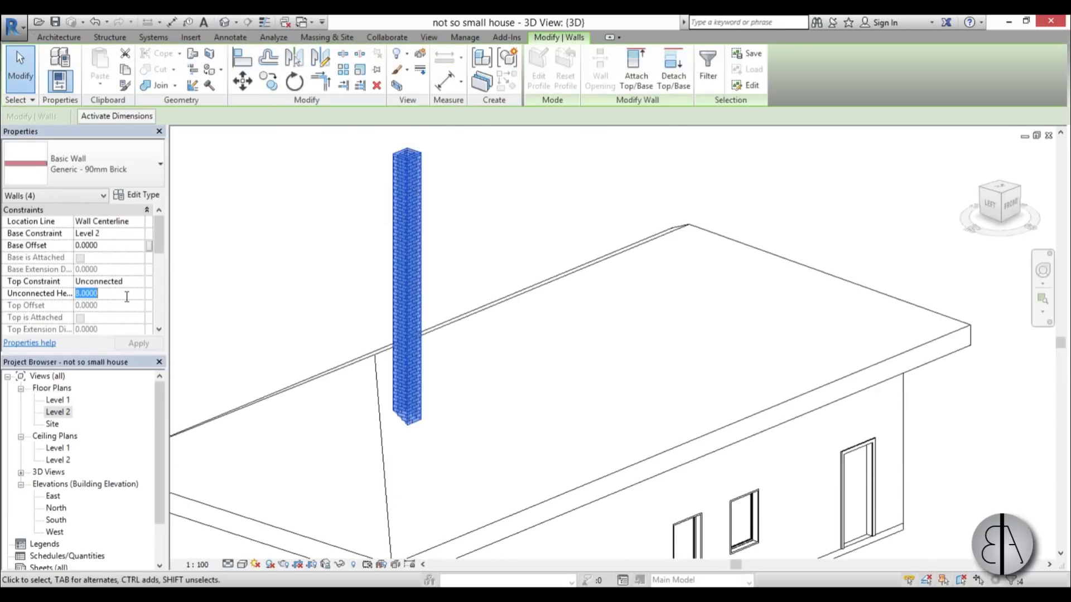
{"action": "key", "text": "Return"}
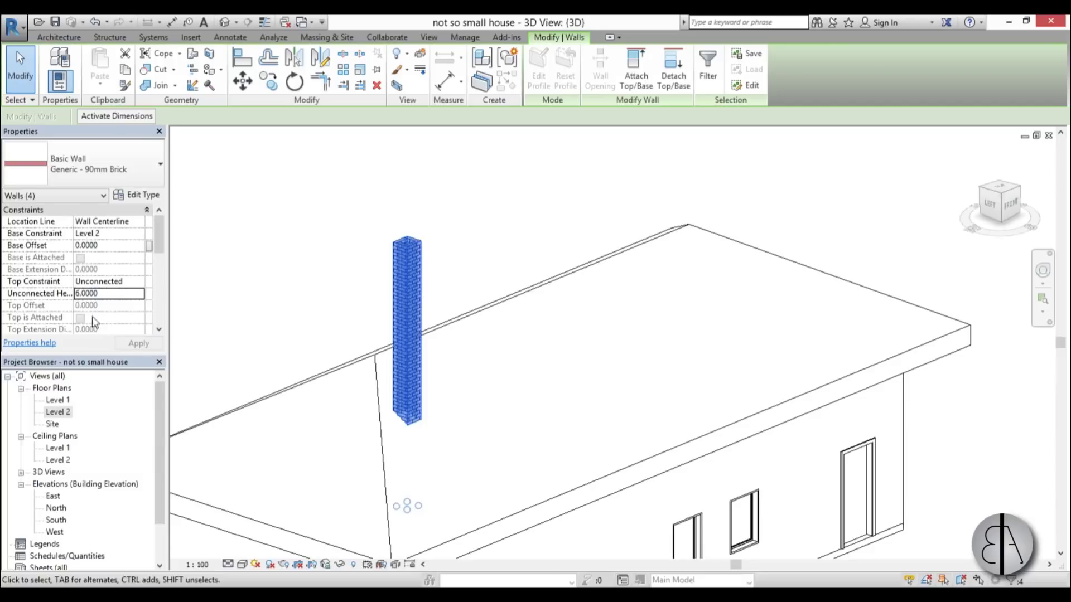
{"action": "left_click", "coordinate": [112, 294]}
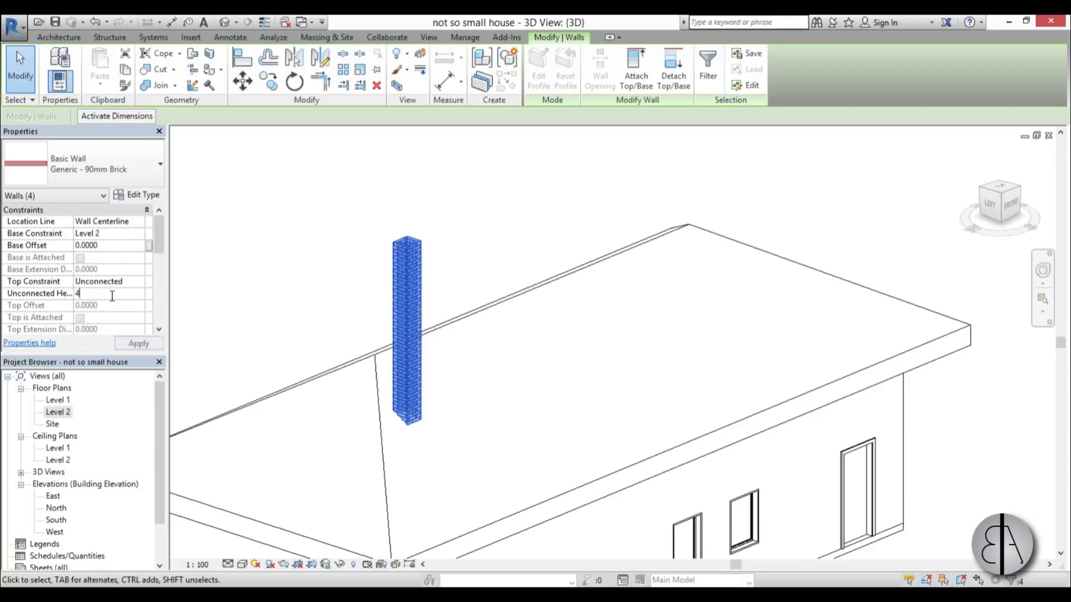
{"action": "type", "text": "4"}
{"action": "key", "text": "Return"}
Step: Deselect the chimney, save the house project, and close its 3D view window
{"action": "middle_click_drag", "start_coordinate": [480, 313], "coordinate": [518, 381], "text": "shift"}
{"action": "scroll", "coordinate": [519, 381], "scroll_direction": "down", "scroll_amount": 3}
{"action": "key", "text": "Escape"}
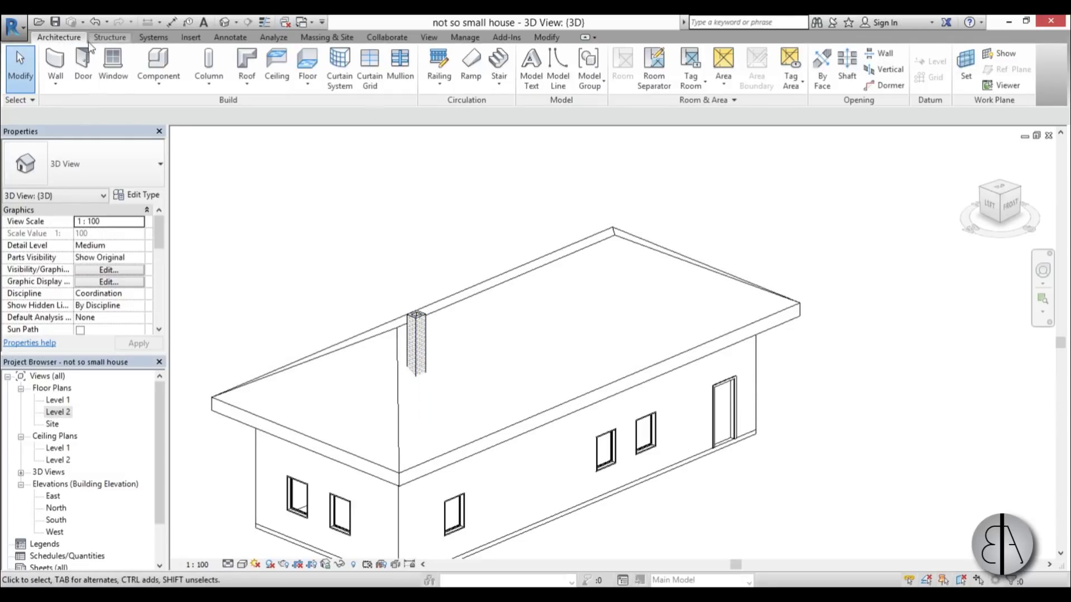
{"action": "left_click", "coordinate": [55, 23]}
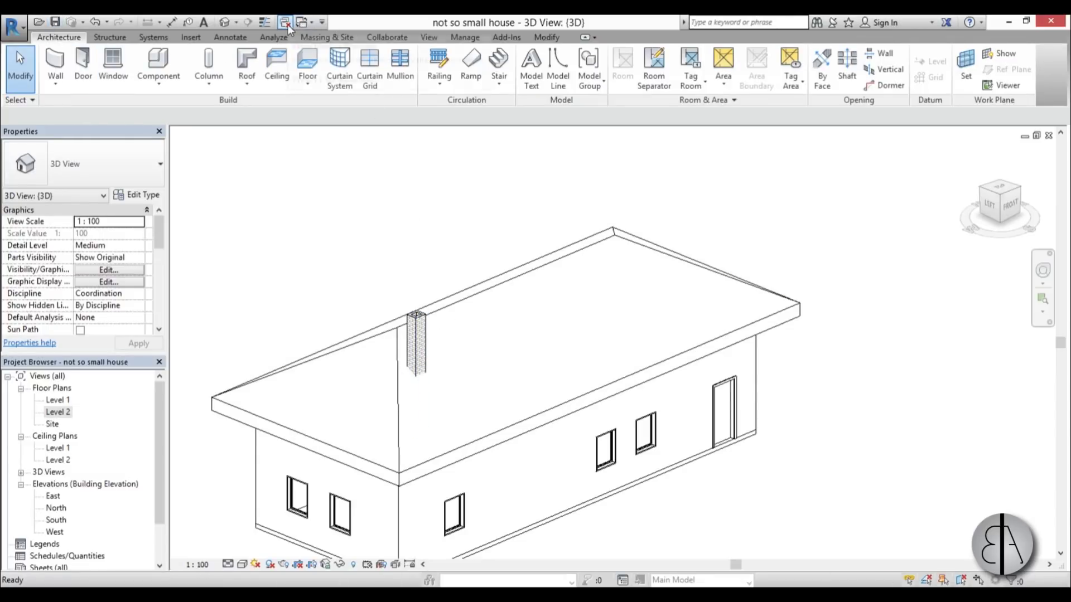
{"action": "left_click", "coordinate": [1049, 136]}
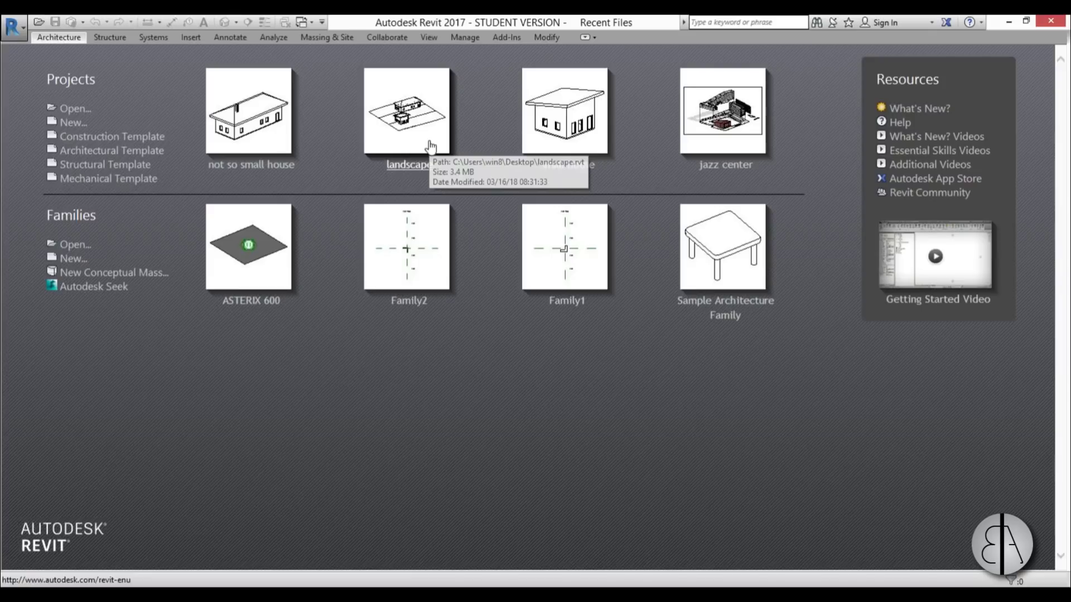
Step: Open the landscape project from Recent Files and orbit and zoom to the linked house's roof
{"action": "left_click", "coordinate": [430, 147]}
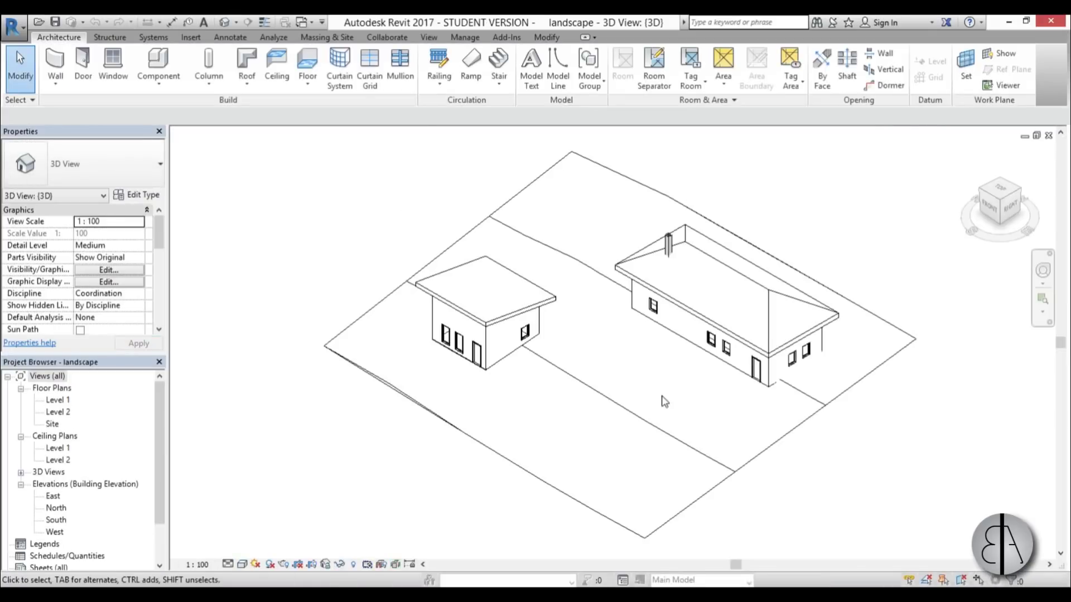
{"action": "middle_click_drag", "start_coordinate": [663, 401], "coordinate": [558, 357], "text": "shift"}
{"action": "scroll", "coordinate": [558, 357], "scroll_direction": "up", "scroll_amount": 6}
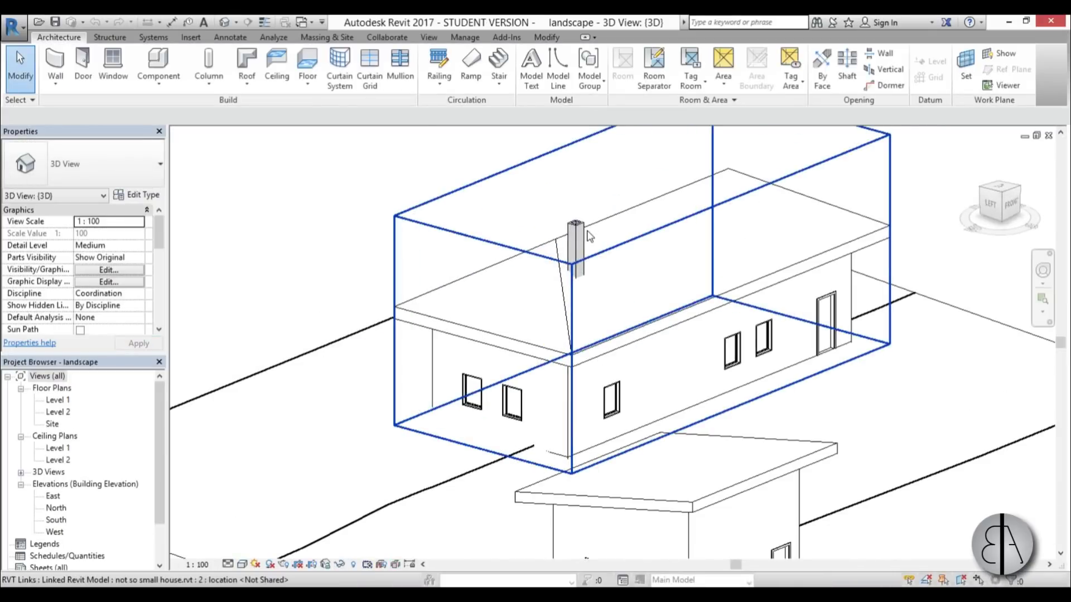
{"action": "scroll", "coordinate": [588, 238], "scroll_direction": "down", "scroll_amount": 5}
{"action": "middle_click_drag", "start_coordinate": [371, 354], "coordinate": [371, 382]}
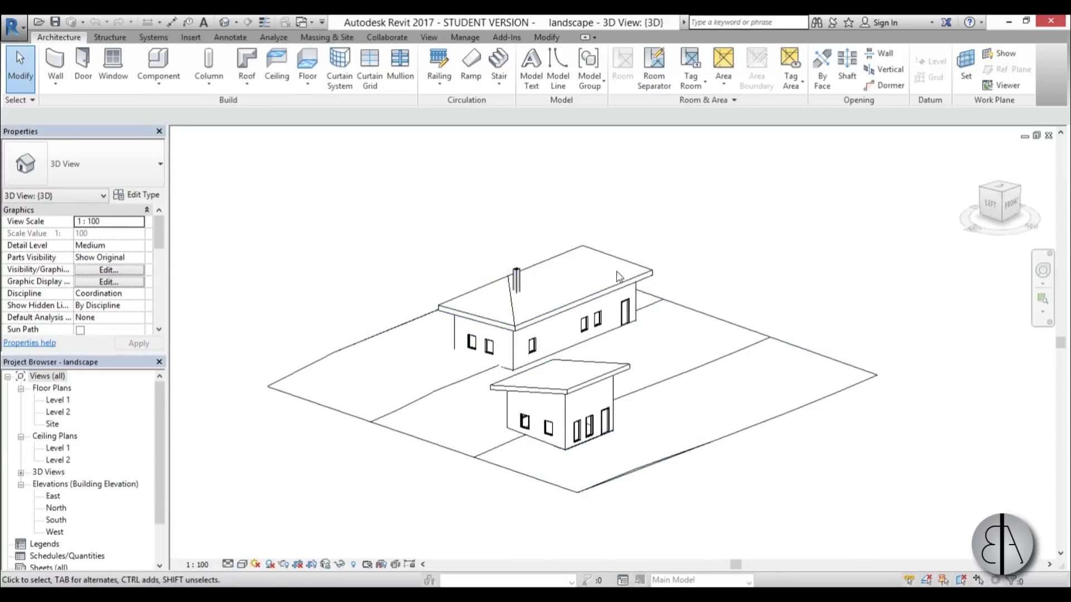
{"action": "scroll", "coordinate": [618, 276], "scroll_direction": "up", "scroll_amount": 3}
{"action": "scroll", "coordinate": [406, 285], "scroll_direction": "up", "scroll_amount": 5}
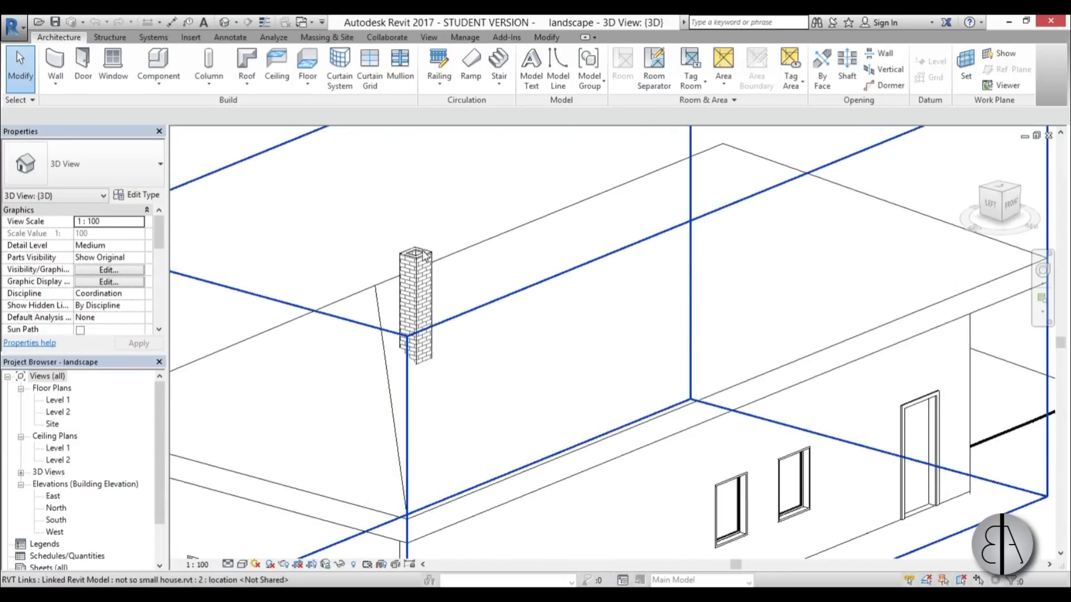
{"action": "scroll", "coordinate": [414, 252], "scroll_direction": "down", "scroll_amount": 3}
{"action": "scroll", "coordinate": [406, 262], "scroll_direction": "up", "scroll_amount": 1}
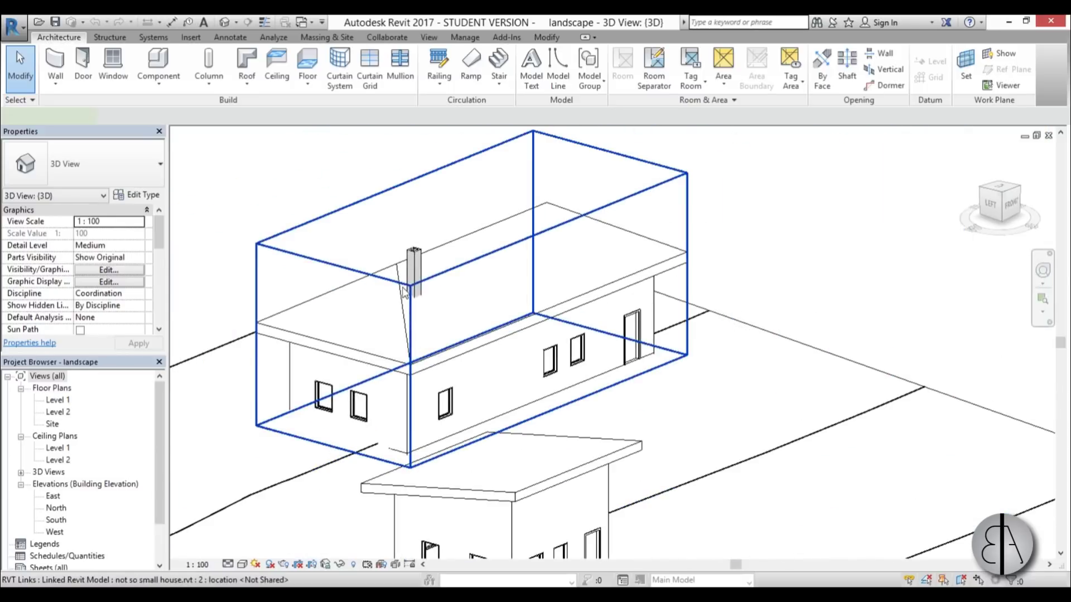
Step: Select the linked house to confirm its brick chimney, then clear the selection
{"action": "left_click", "coordinate": [403, 287]}
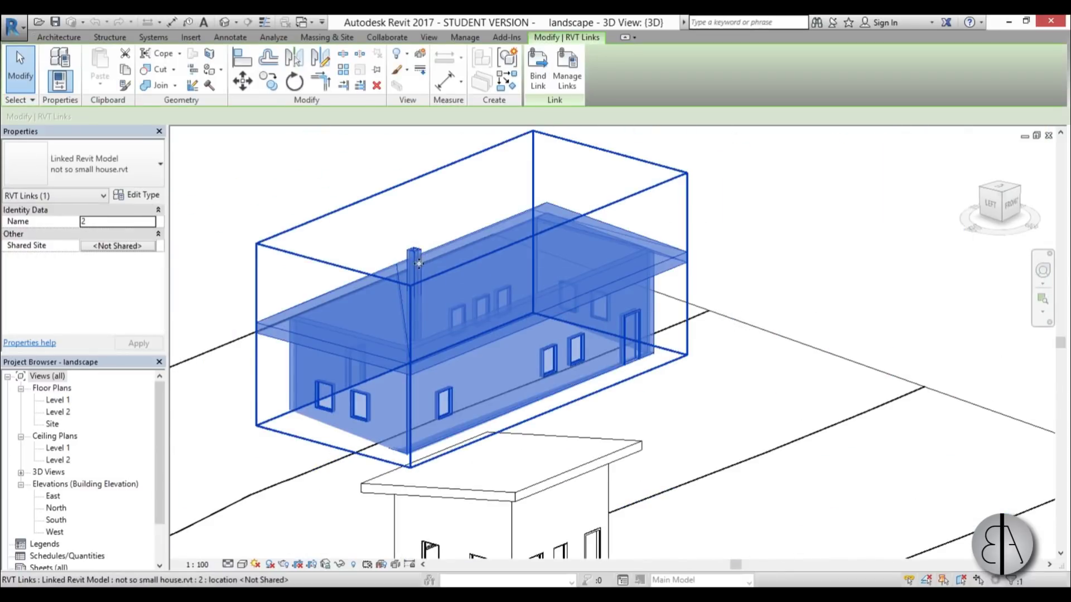
{"action": "key", "text": "Escape"}
{"action": "scroll", "coordinate": [419, 263], "scroll_direction": "up", "scroll_amount": 3}
{"action": "scroll", "coordinate": [423, 256], "scroll_direction": "down", "scroll_amount": 6}
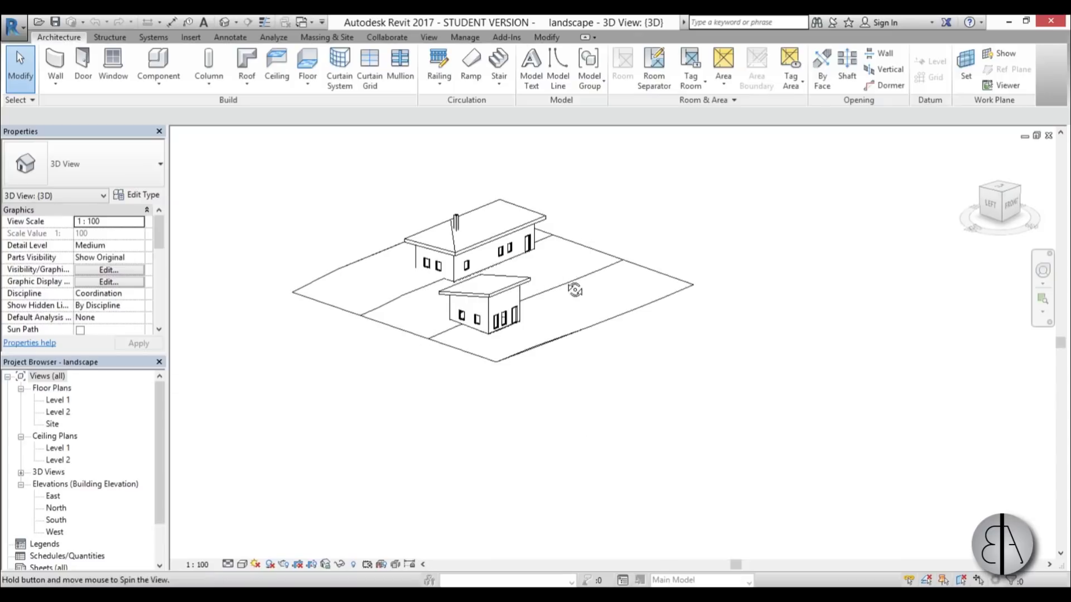
{"action": "middle_click_drag", "start_coordinate": [575, 290], "coordinate": [527, 304], "text": "shift"}
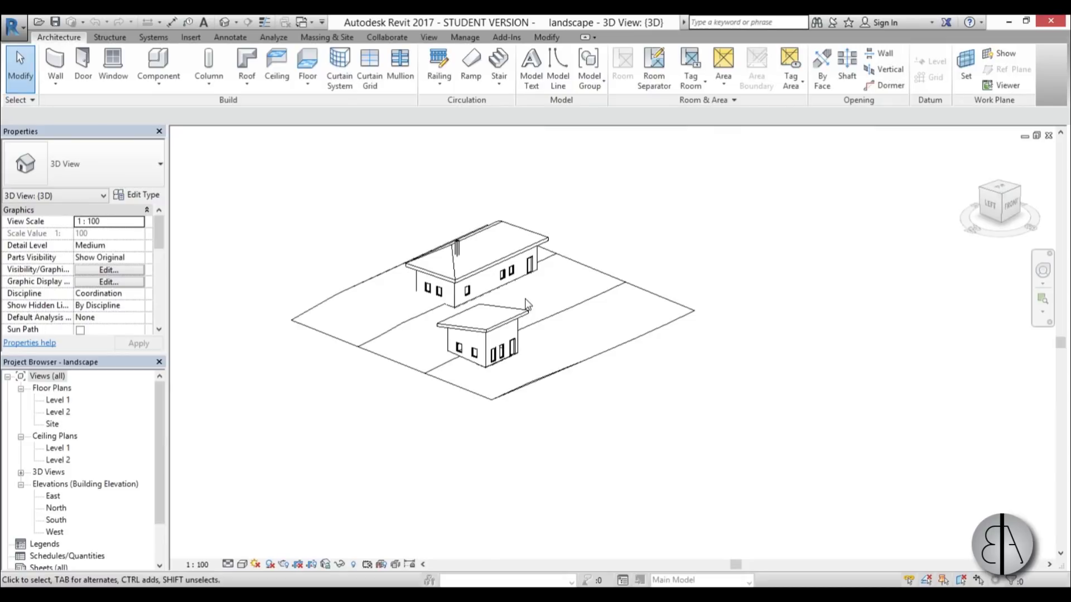
{"action": "scroll", "coordinate": [595, 413], "scroll_direction": "up", "scroll_amount": 3}
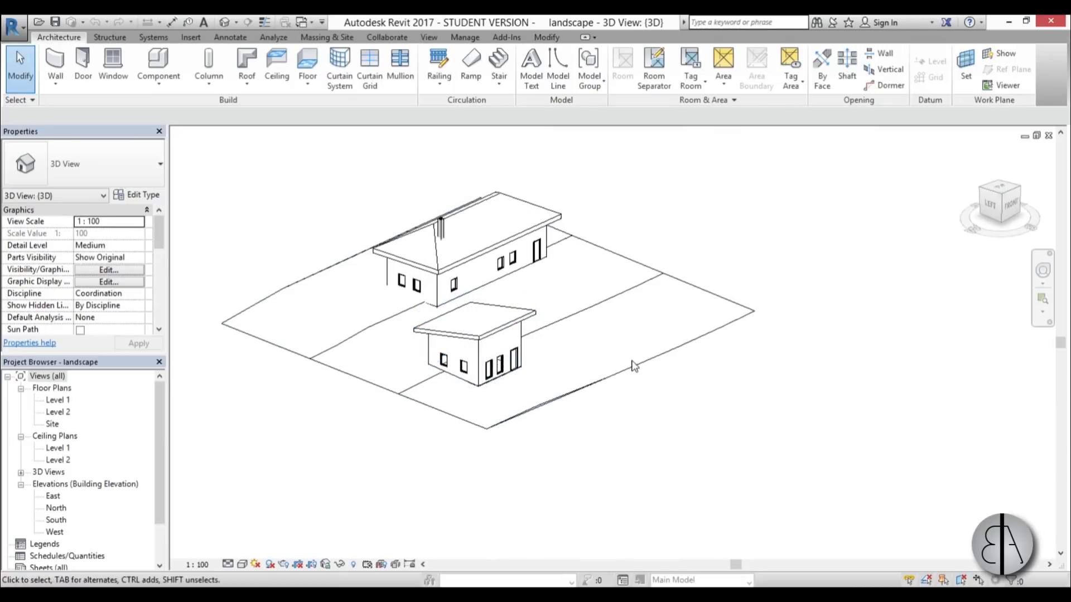